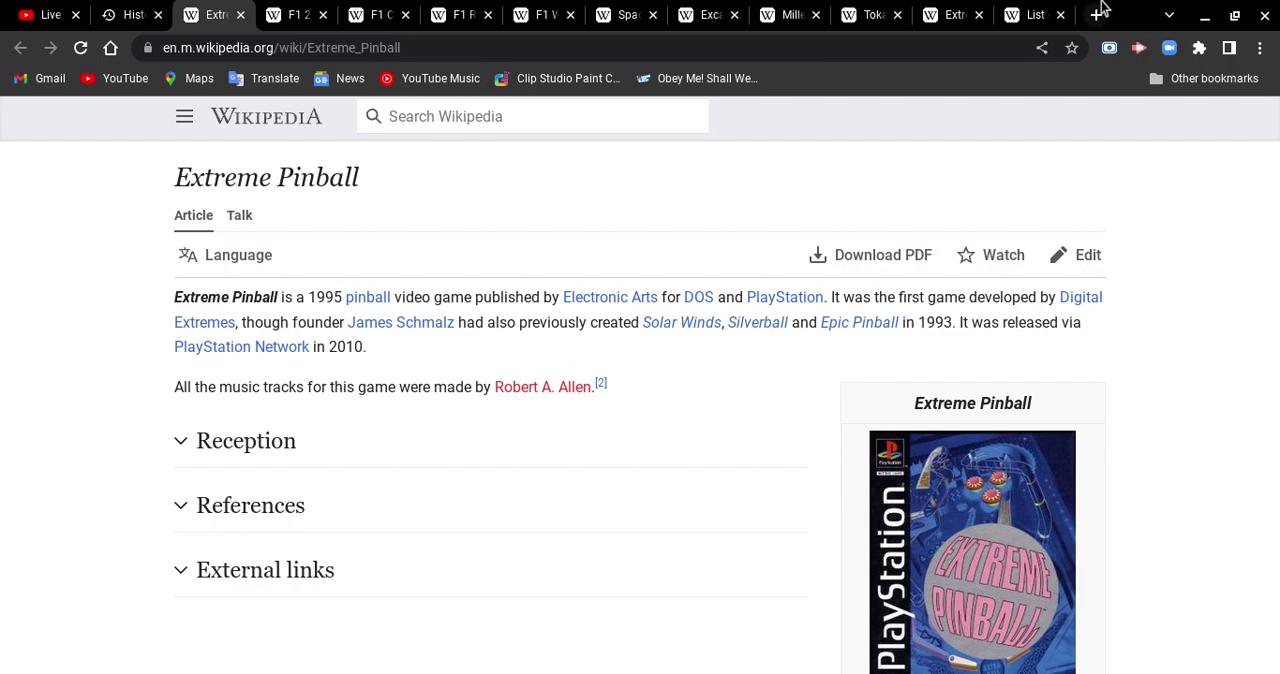
Glance at the List of PlayStation games tab, return to Extreme Pinball, and close it.
{"action": "left_click", "coordinate": [1015, 16]}
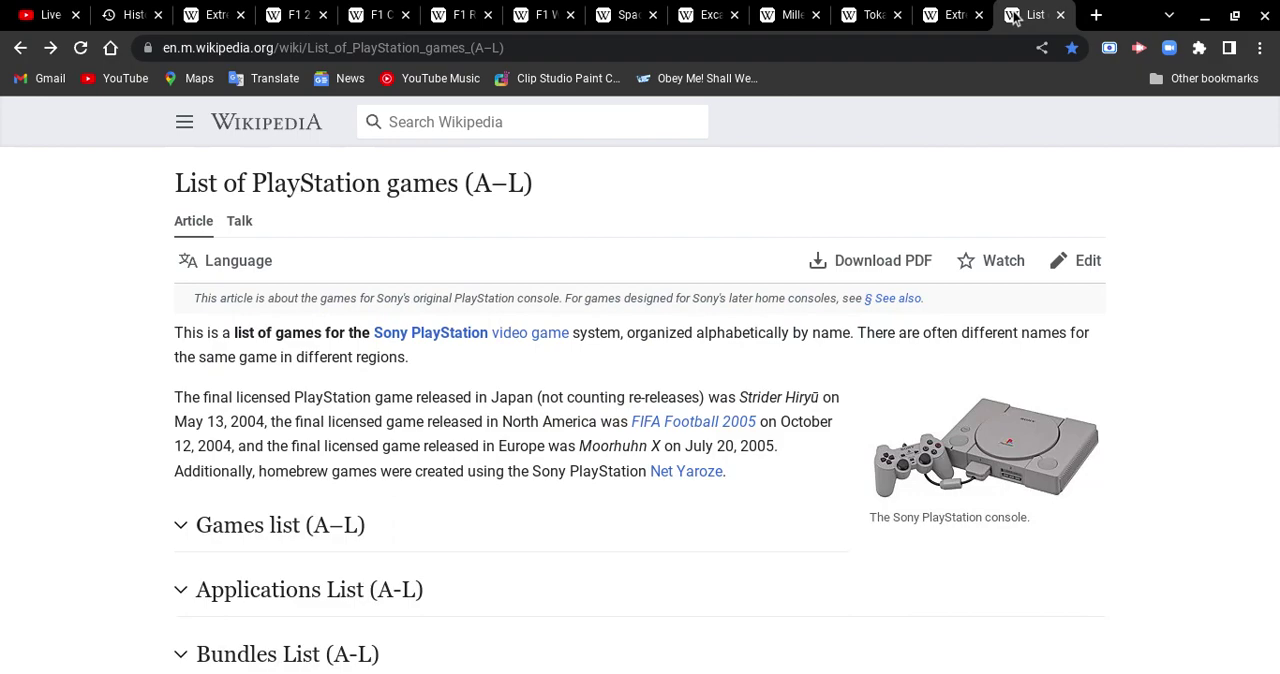
{"action": "left_click", "coordinate": [208, 24]}
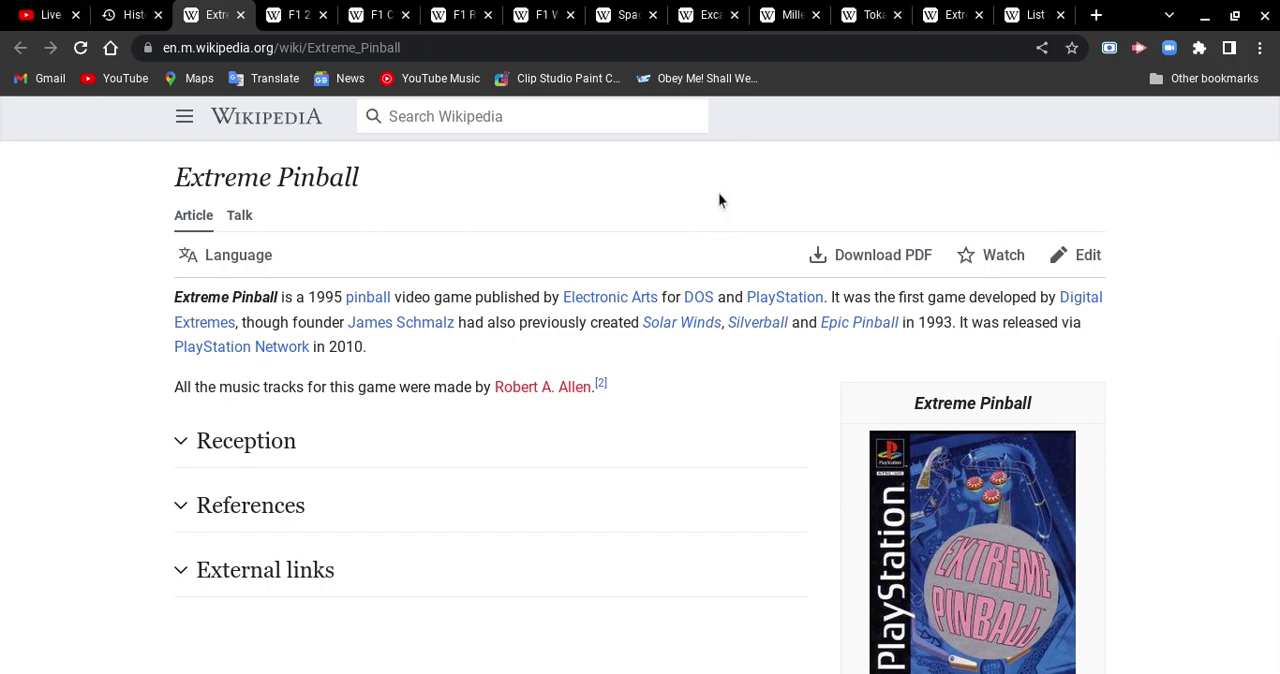
{"action": "scroll", "coordinate": [1200, 345], "scroll_direction": "down", "scroll_amount": 1}
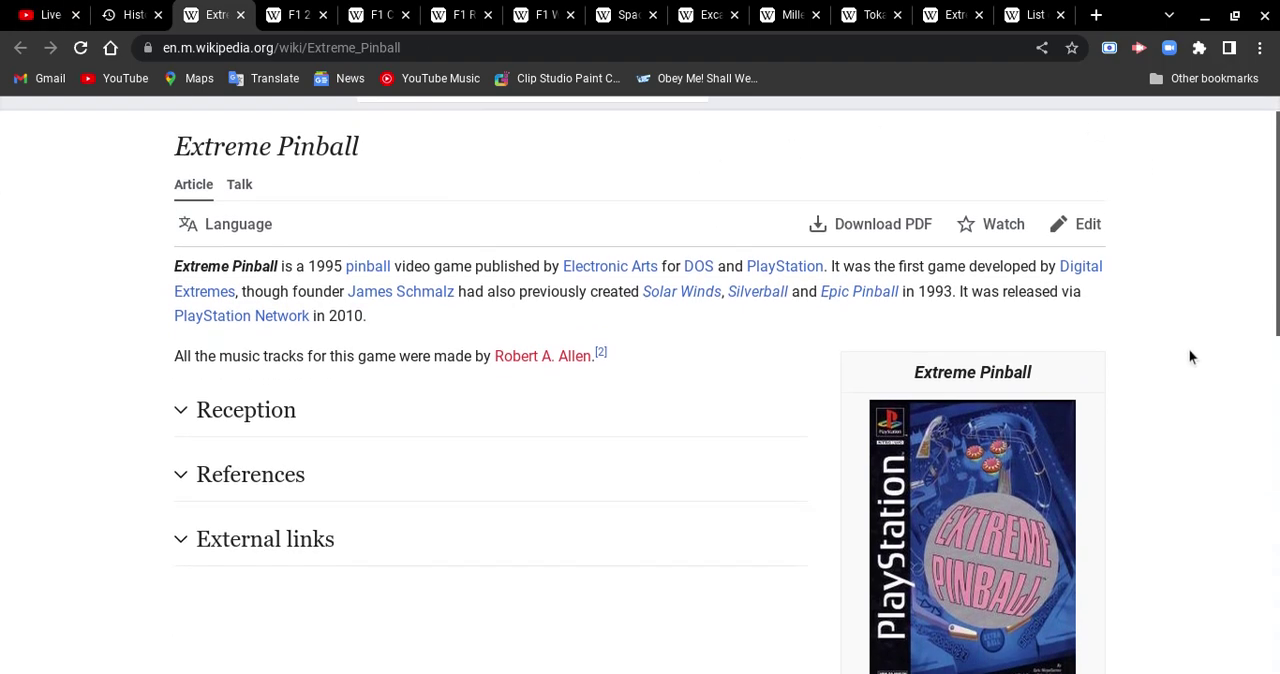
{"action": "scroll", "coordinate": [1185, 335], "scroll_direction": "down", "scroll_amount": 2}
{"action": "scroll", "coordinate": [1185, 333], "scroll_direction": "down", "scroll_amount": 2}
{"action": "scroll", "coordinate": [1187, 340], "scroll_direction": "down", "scroll_amount": 1}
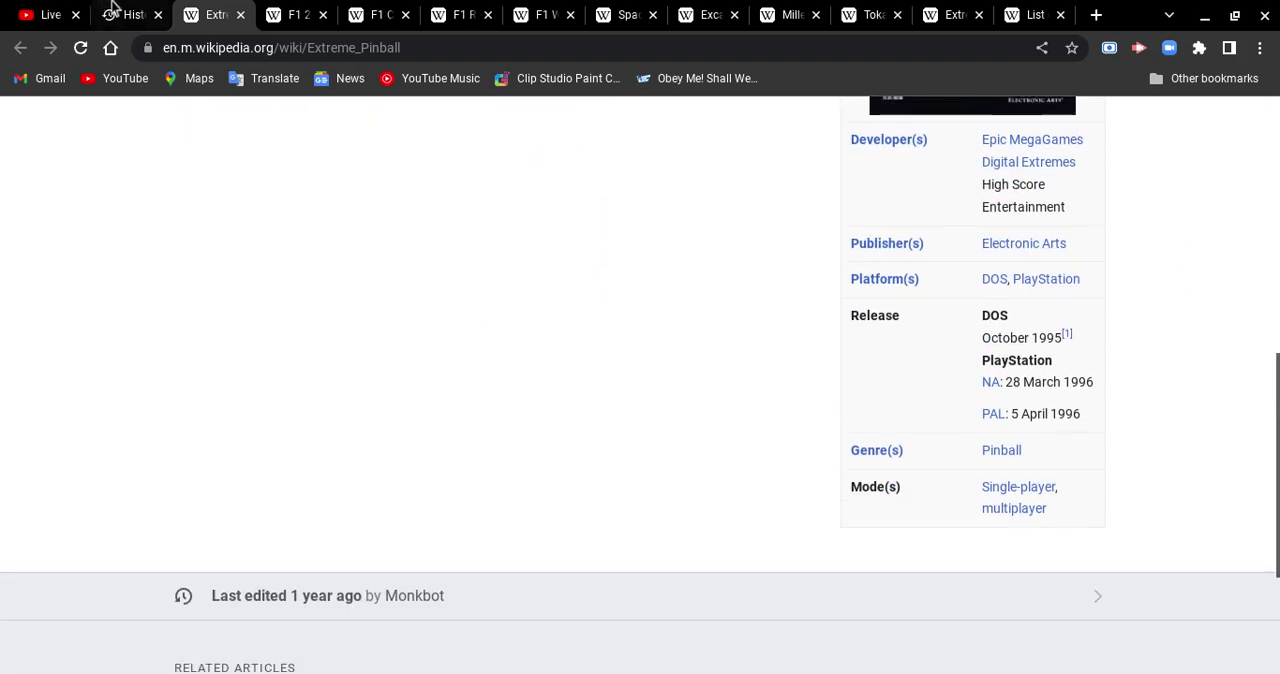
{"action": "left_click", "coordinate": [241, 15]}
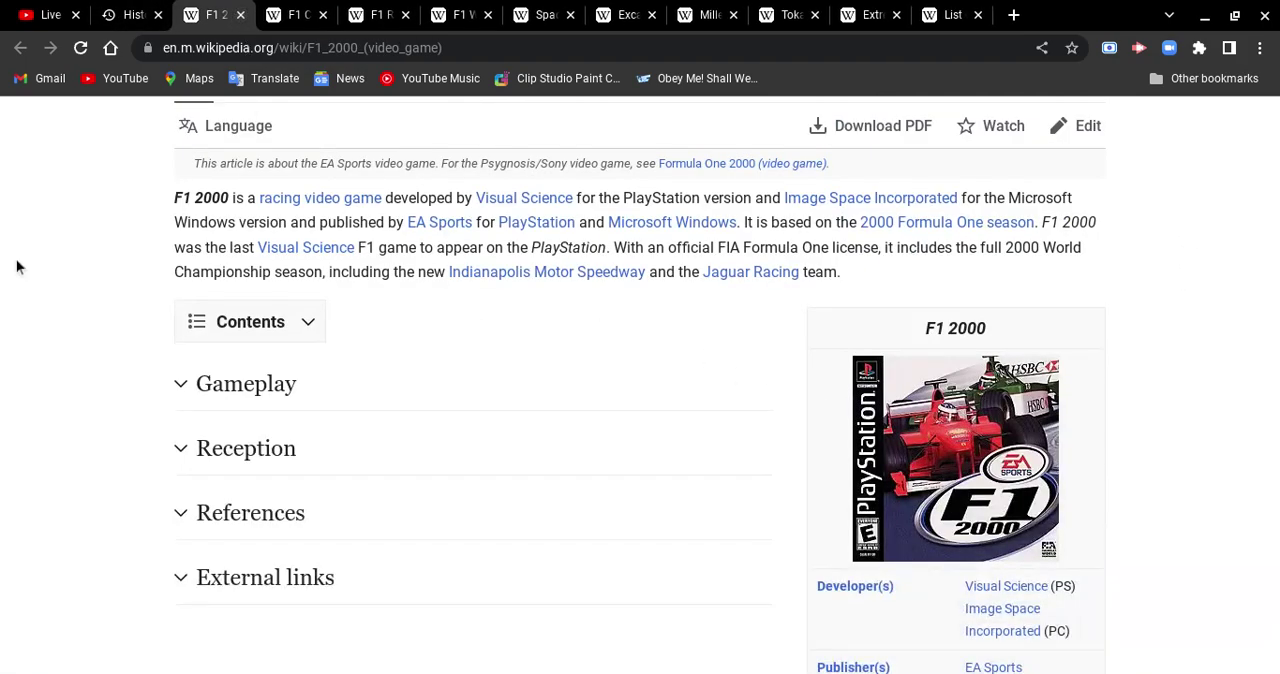
{"action": "scroll", "coordinate": [57, 334], "scroll_direction": "up", "scroll_amount": 2}
{"action": "scroll", "coordinate": [57, 334], "scroll_direction": "down", "scroll_amount": 3}
{"action": "scroll", "coordinate": [297, 308], "scroll_direction": "down", "scroll_amount": 1}
{"action": "scroll", "coordinate": [636, 428], "scroll_direction": "down", "scroll_amount": 1}
{"action": "scroll", "coordinate": [637, 429], "scroll_direction": "down", "scroll_amount": 1}
{"action": "scroll", "coordinate": [671, 437], "scroll_direction": "down", "scroll_amount": 1}
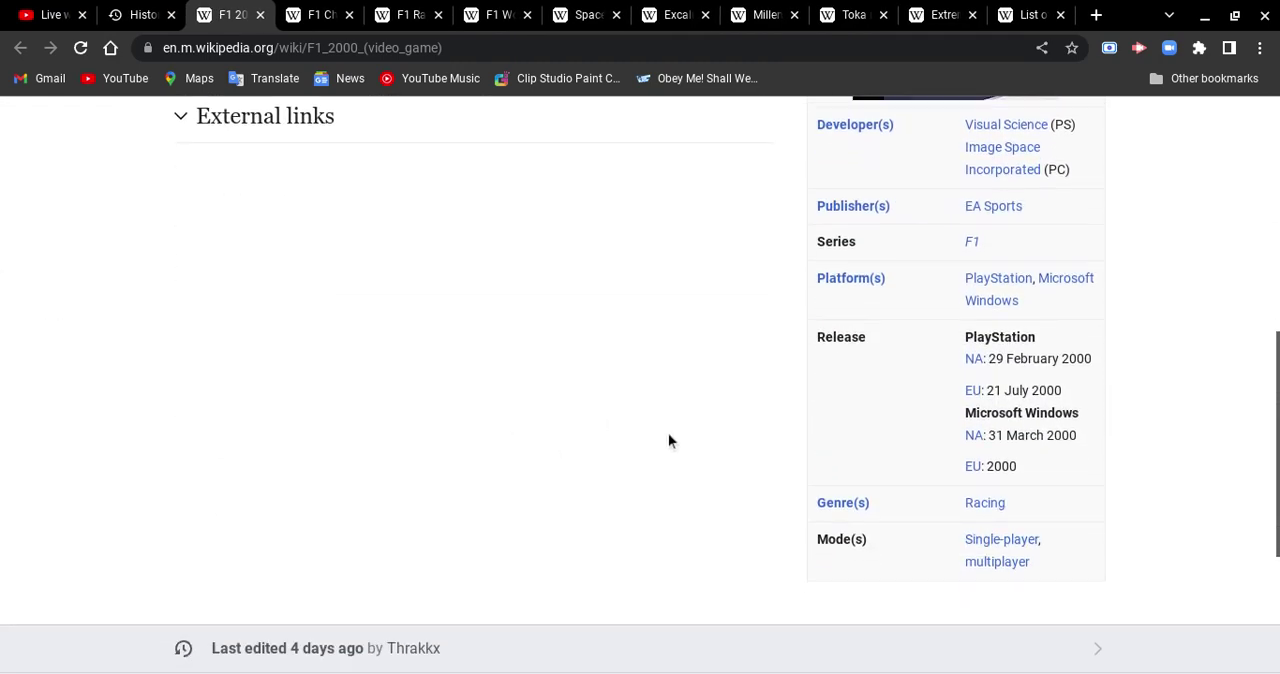
{"action": "scroll", "coordinate": [715, 458], "scroll_direction": "up", "scroll_amount": 4}
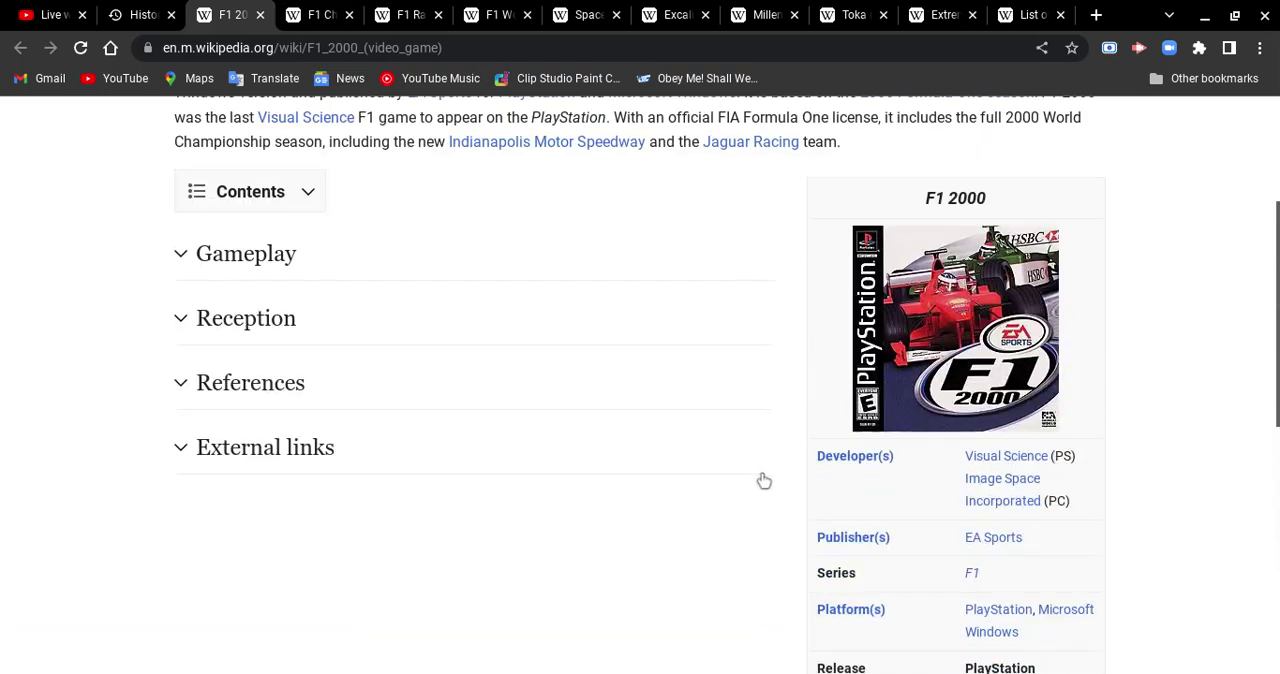
{"action": "scroll", "coordinate": [760, 477], "scroll_direction": "up", "scroll_amount": 3}
Close the F1 2000 article tab.
{"action": "left_click", "coordinate": [258, 15]}
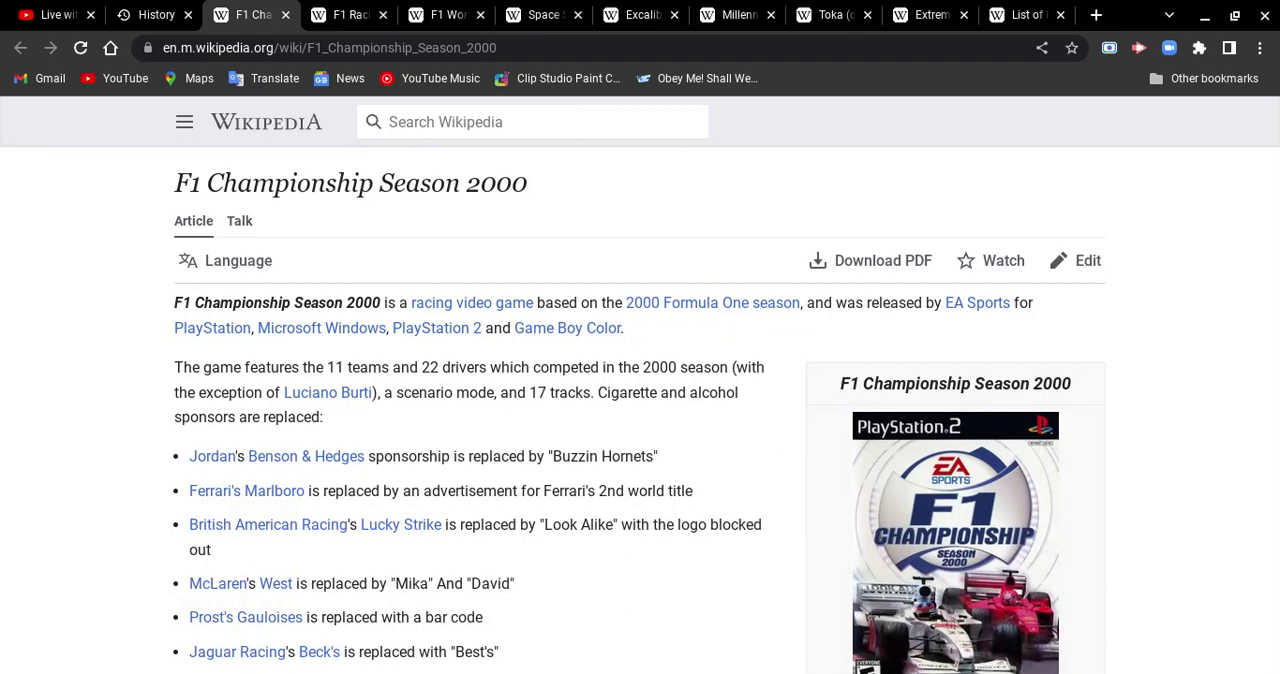
{"action": "scroll", "coordinate": [782, 418], "scroll_direction": "down", "scroll_amount": 1}
{"action": "scroll", "coordinate": [782, 418], "scroll_direction": "down", "scroll_amount": 1}
{"action": "scroll", "coordinate": [782, 418], "scroll_direction": "down", "scroll_amount": 1}
{"action": "scroll", "coordinate": [783, 425], "scroll_direction": "down", "scroll_amount": 1}
{"action": "scroll", "coordinate": [783, 425], "scroll_direction": "down", "scroll_amount": 1}
{"action": "scroll", "coordinate": [783, 425], "scroll_direction": "down", "scroll_amount": 1}
{"action": "scroll", "coordinate": [783, 425], "scroll_direction": "down", "scroll_amount": 1}
{"action": "scroll", "coordinate": [783, 425], "scroll_direction": "down", "scroll_amount": 1}
{"action": "scroll", "coordinate": [783, 425], "scroll_direction": "down", "scroll_amount": 1}
{"action": "scroll", "coordinate": [782, 425], "scroll_direction": "down", "scroll_amount": 2}
{"action": "scroll", "coordinate": [782, 425], "scroll_direction": "up", "scroll_amount": 1}
{"action": "scroll", "coordinate": [782, 425], "scroll_direction": "up", "scroll_amount": 1}
{"action": "scroll", "coordinate": [782, 425], "scroll_direction": "up", "scroll_amount": 5}
{"action": "scroll", "coordinate": [782, 425], "scroll_direction": "up", "scroll_amount": 3}
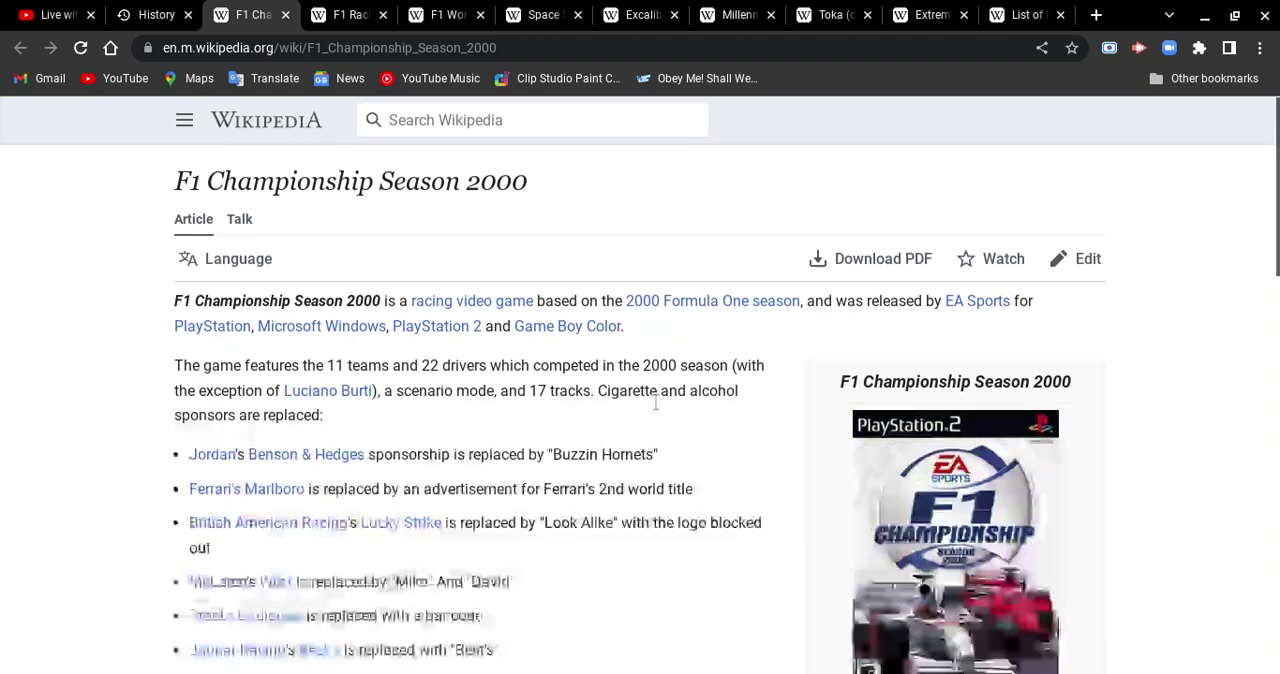
{"action": "scroll", "coordinate": [757, 307], "scroll_direction": "down", "scroll_amount": 2}
{"action": "scroll", "coordinate": [706, 331], "scroll_direction": "down", "scroll_amount": 1}
{"action": "scroll", "coordinate": [706, 331], "scroll_direction": "down", "scroll_amount": 1}
{"action": "scroll", "coordinate": [706, 331], "scroll_direction": "down", "scroll_amount": 1}
{"action": "scroll", "coordinate": [704, 334], "scroll_direction": "down", "scroll_amount": 2}
{"action": "scroll", "coordinate": [705, 331], "scroll_direction": "down", "scroll_amount": 2}
{"action": "scroll", "coordinate": [705, 331], "scroll_direction": "down", "scroll_amount": 1}
{"action": "scroll", "coordinate": [705, 331], "scroll_direction": "down", "scroll_amount": 1}
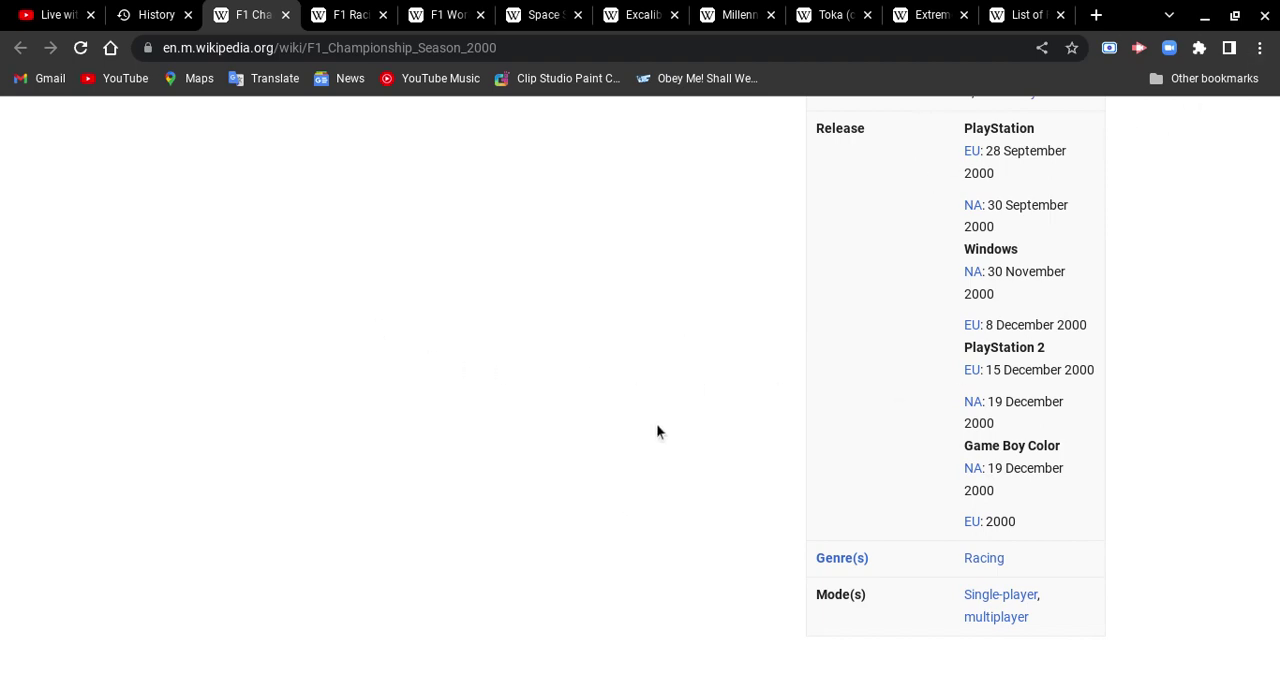
{"action": "scroll", "coordinate": [655, 424], "scroll_direction": "up", "scroll_amount": 3}
{"action": "scroll", "coordinate": [634, 414], "scroll_direction": "up", "scroll_amount": 10}
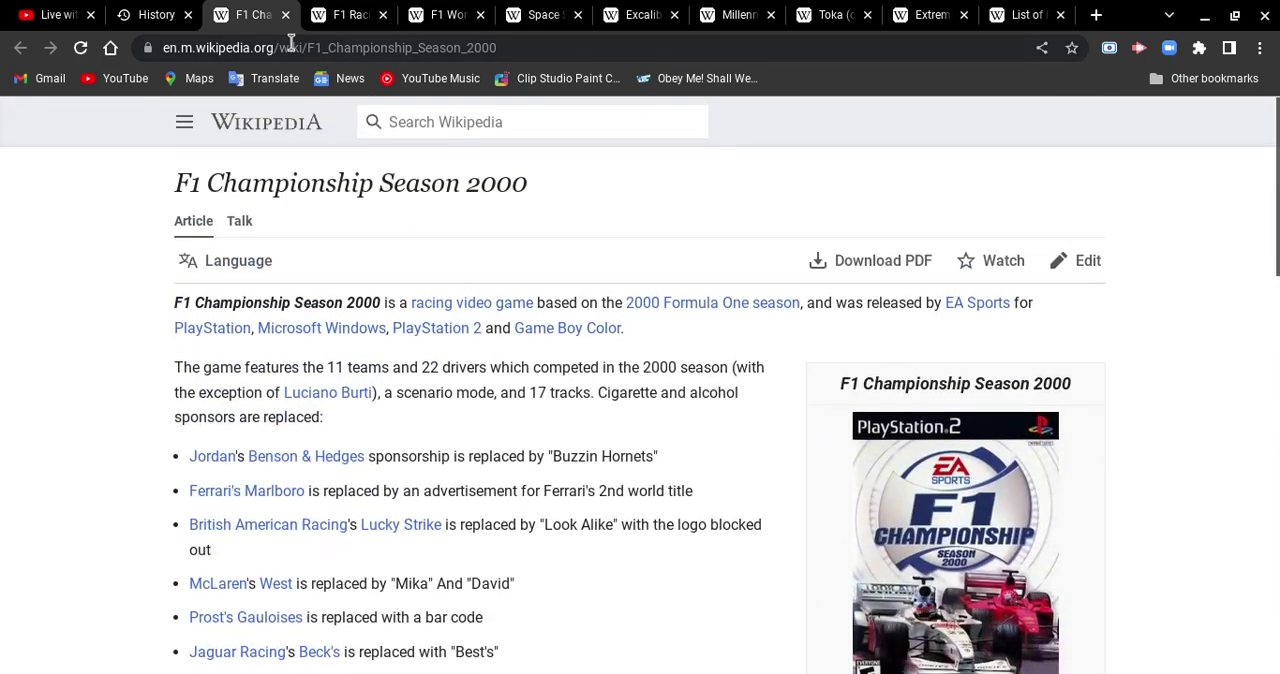
Close the F1 Championship Season 2000 and F1 Racing Championship article tabs.
{"action": "left_click", "coordinate": [285, 14]}
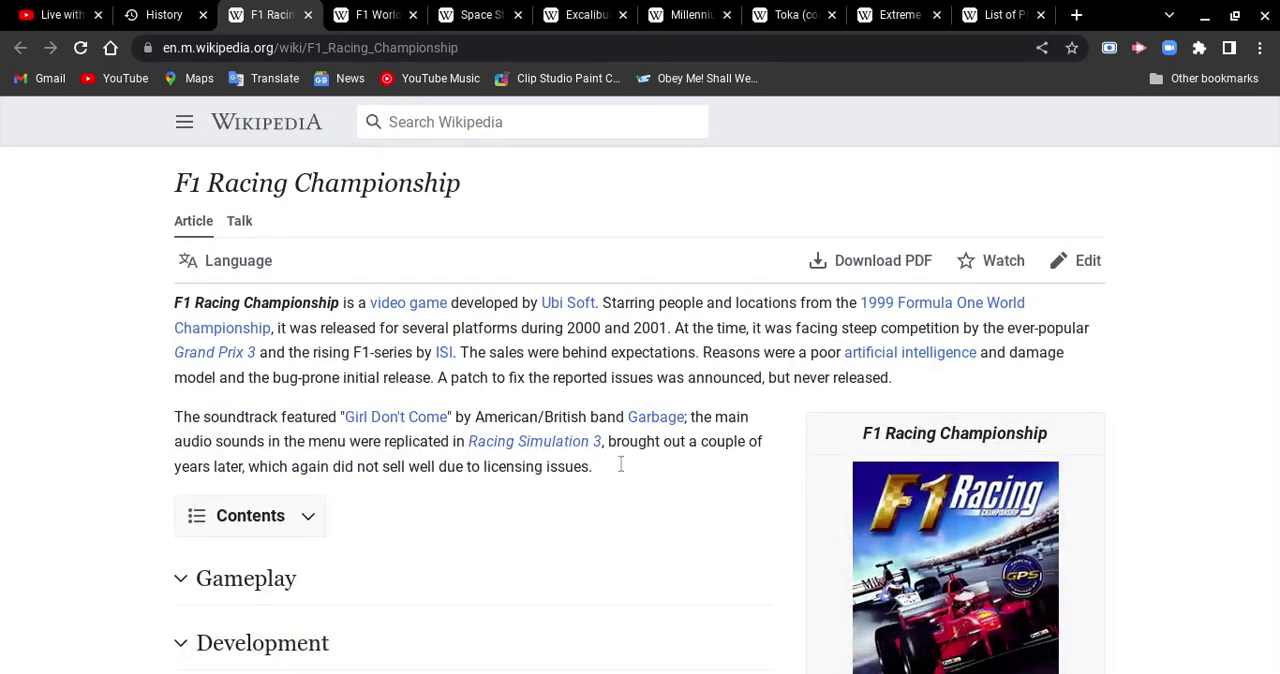
{"action": "scroll", "coordinate": [806, 485], "scroll_direction": "down", "scroll_amount": 2}
{"action": "scroll", "coordinate": [808, 446], "scroll_direction": "down", "scroll_amount": 2}
{"action": "scroll", "coordinate": [766, 416], "scroll_direction": "down", "scroll_amount": 3}
{"action": "scroll", "coordinate": [766, 414], "scroll_direction": "down", "scroll_amount": 4}
{"action": "scroll", "coordinate": [765, 412], "scroll_direction": "down", "scroll_amount": 2}
{"action": "scroll", "coordinate": [763, 412], "scroll_direction": "down", "scroll_amount": 1}
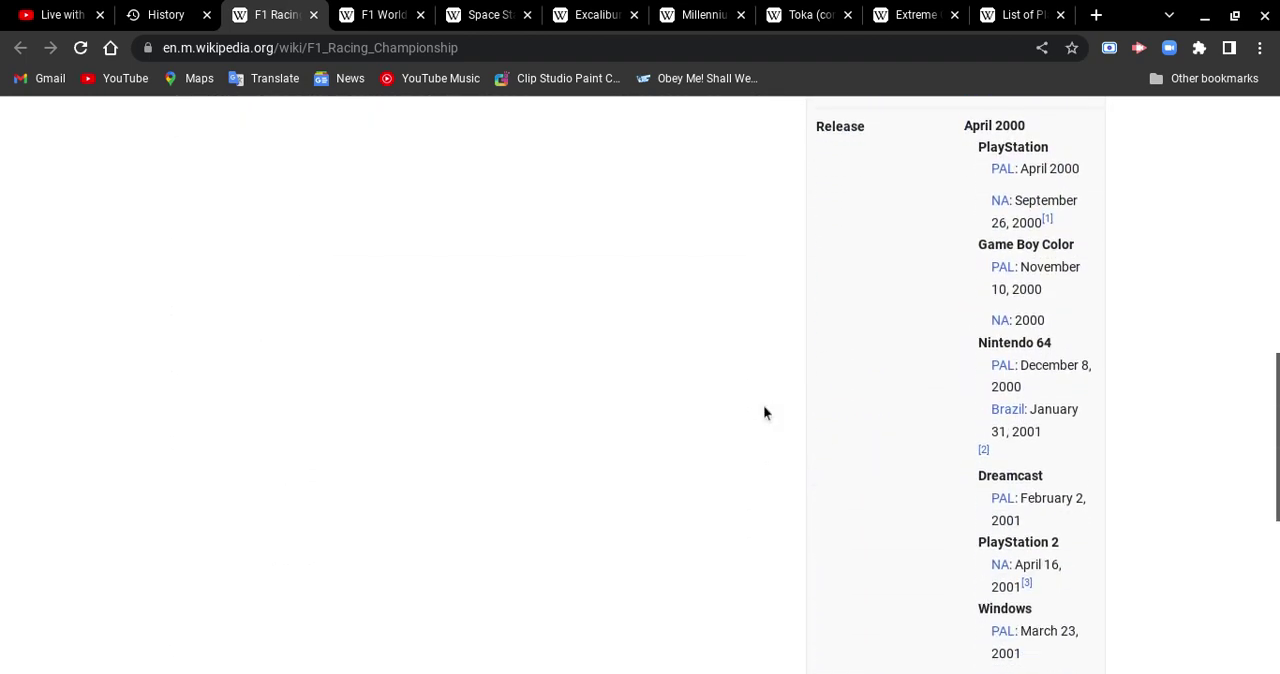
{"action": "scroll", "coordinate": [763, 412], "scroll_direction": "down", "scroll_amount": 1}
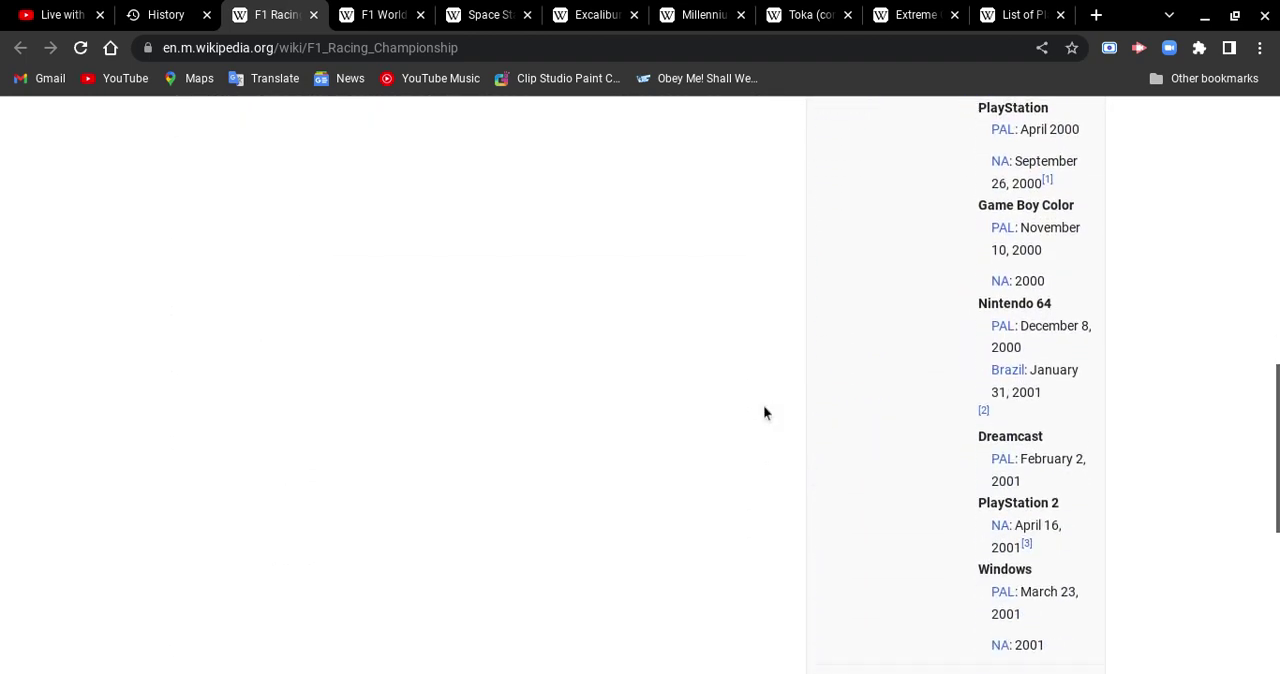
{"action": "scroll", "coordinate": [763, 412], "scroll_direction": "down", "scroll_amount": 1}
{"action": "scroll", "coordinate": [763, 412], "scroll_direction": "down", "scroll_amount": 1}
{"action": "scroll", "coordinate": [760, 408], "scroll_direction": "down", "scroll_amount": 2}
{"action": "scroll", "coordinate": [760, 408], "scroll_direction": "up", "scroll_amount": 4}
{"action": "scroll", "coordinate": [760, 408], "scroll_direction": "up", "scroll_amount": 8}
{"action": "left_click", "coordinate": [315, 20]}
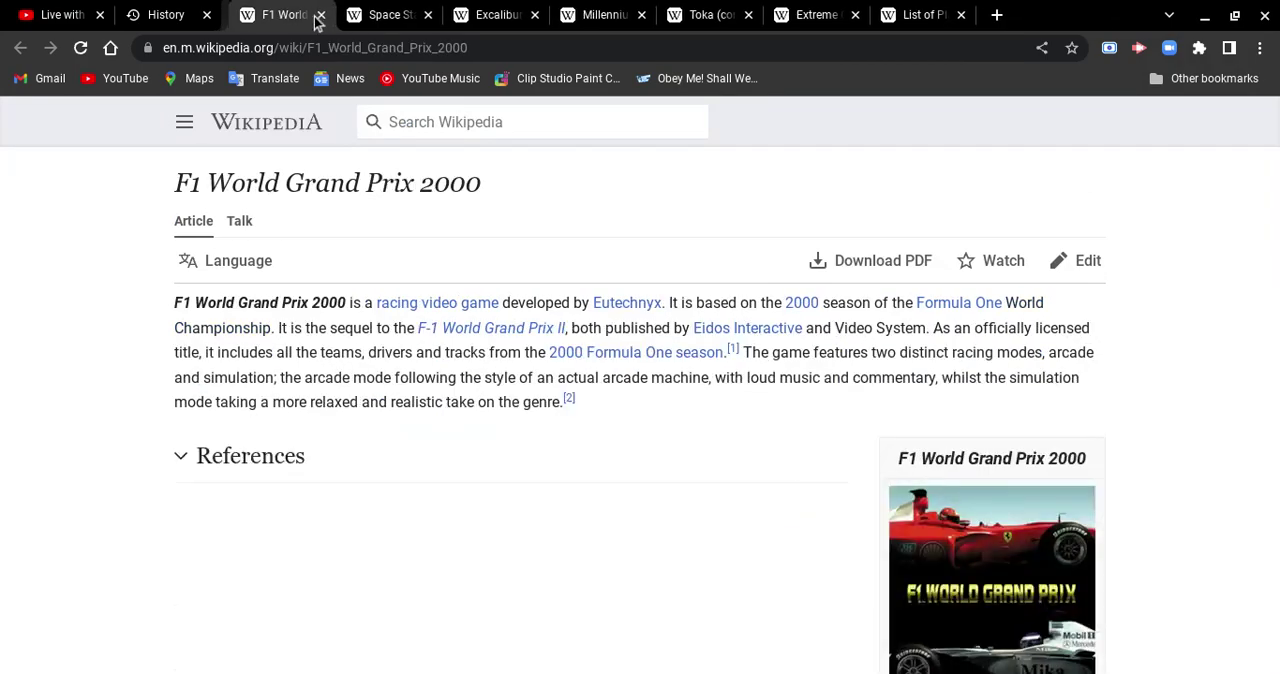
{"action": "scroll", "coordinate": [670, 435], "scroll_direction": "down", "scroll_amount": 1}
{"action": "scroll", "coordinate": [670, 435], "scroll_direction": "down", "scroll_amount": 2}
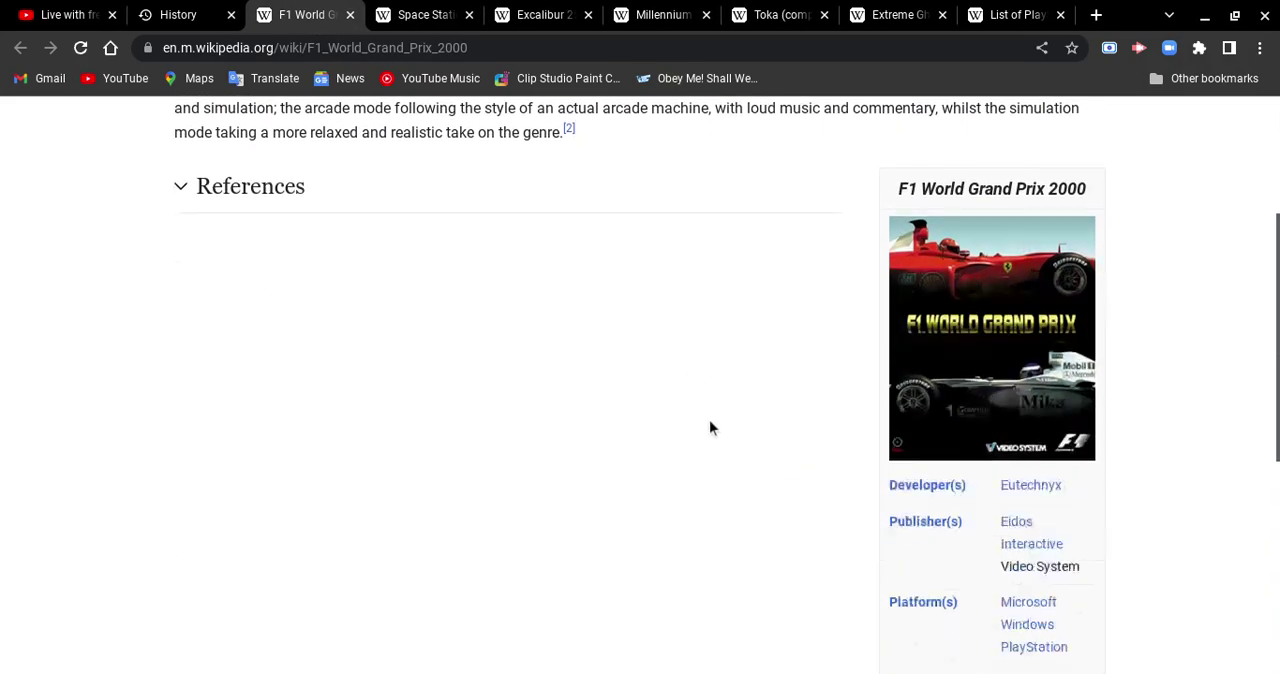
{"action": "scroll", "coordinate": [709, 426], "scroll_direction": "down", "scroll_amount": 3}
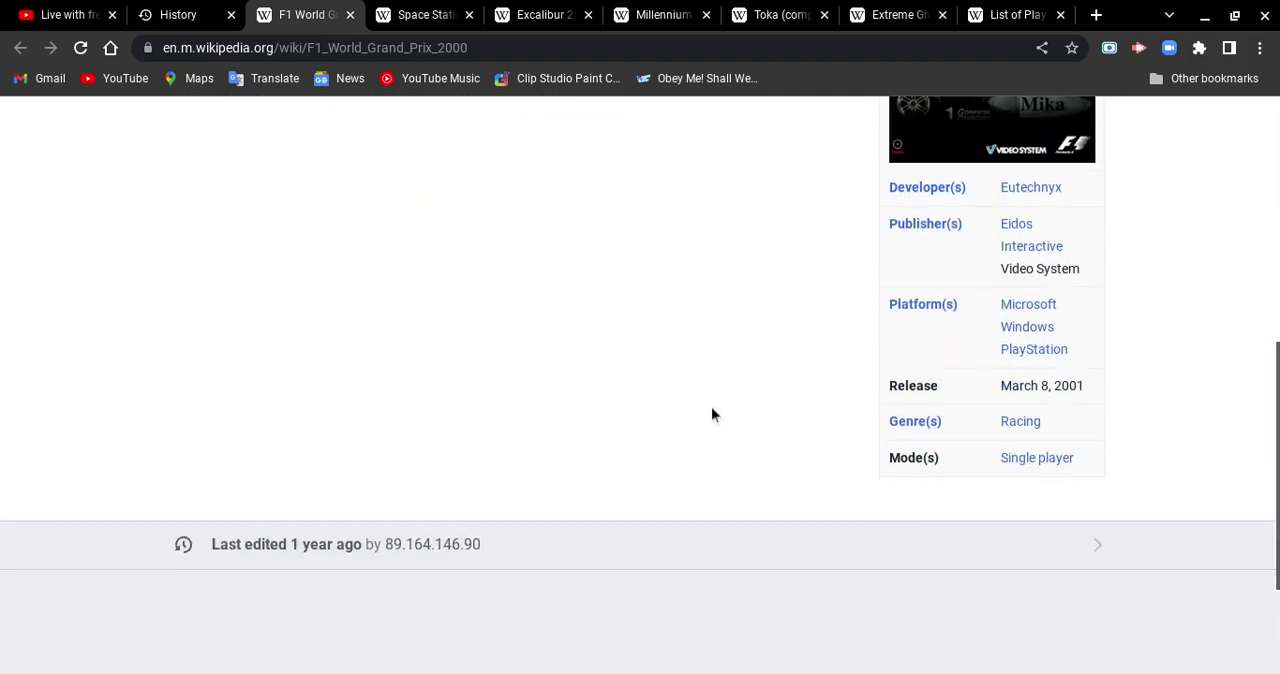
Close the F1 World Grand Prix 2000, Space Station Silicon Valley and Excalibur 2555 AD tabs.
{"action": "left_click", "coordinate": [351, 14]}
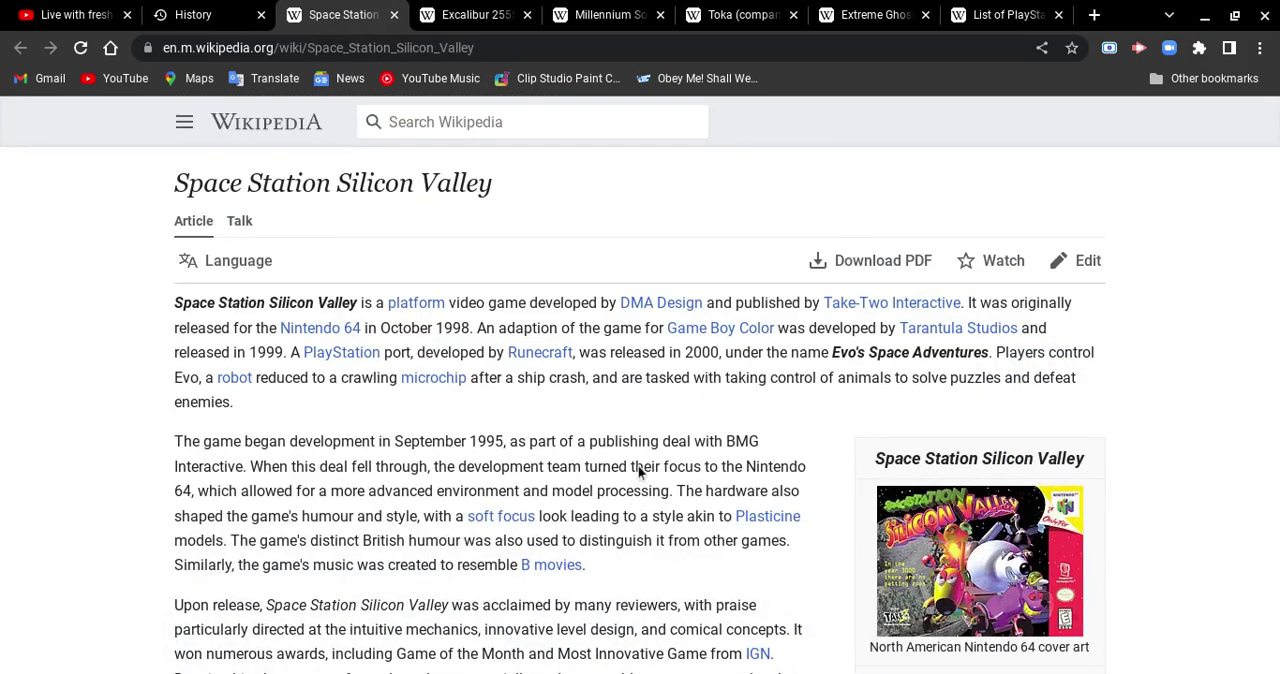
{"action": "scroll", "coordinate": [731, 437], "scroll_direction": "down", "scroll_amount": 2}
{"action": "scroll", "coordinate": [714, 424], "scroll_direction": "down", "scroll_amount": 3}
{"action": "scroll", "coordinate": [714, 424], "scroll_direction": "down", "scroll_amount": 1}
{"action": "scroll", "coordinate": [714, 424], "scroll_direction": "down", "scroll_amount": 1}
{"action": "scroll", "coordinate": [714, 424], "scroll_direction": "down", "scroll_amount": 2}
{"action": "scroll", "coordinate": [714, 424], "scroll_direction": "down", "scroll_amount": 1}
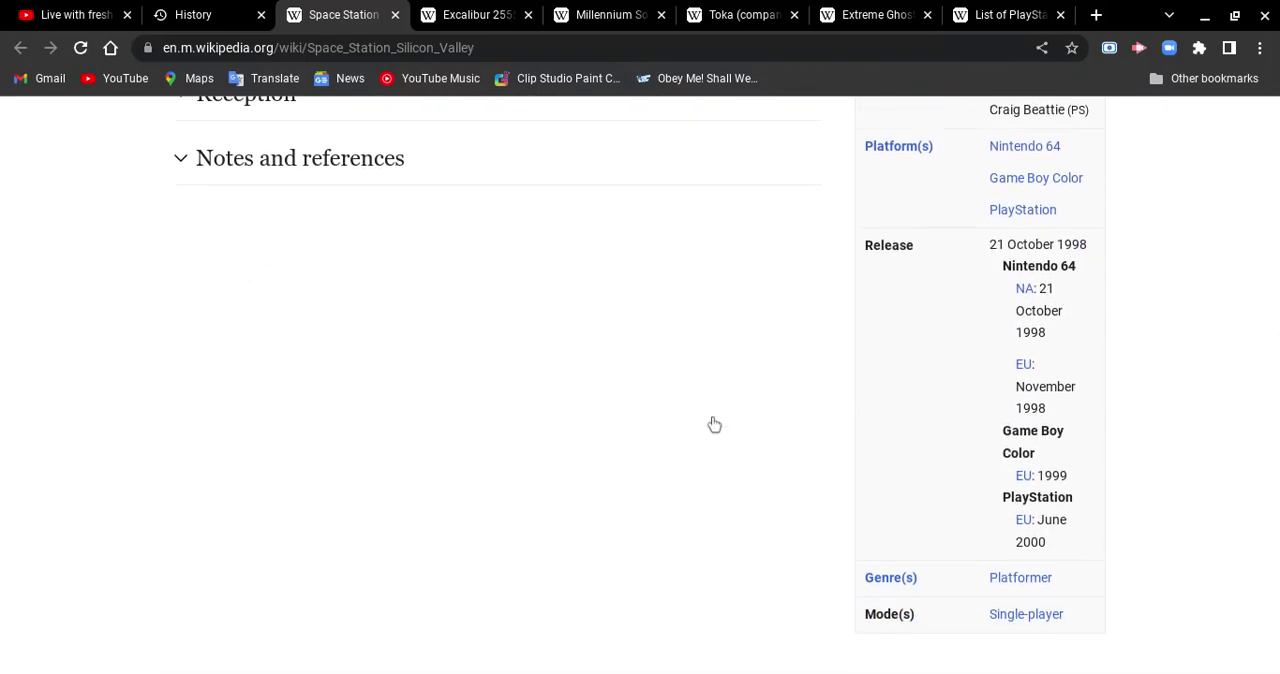
{"action": "scroll", "coordinate": [714, 424], "scroll_direction": "up", "scroll_amount": 3}
{"action": "scroll", "coordinate": [714, 424], "scroll_direction": "up", "scroll_amount": 6}
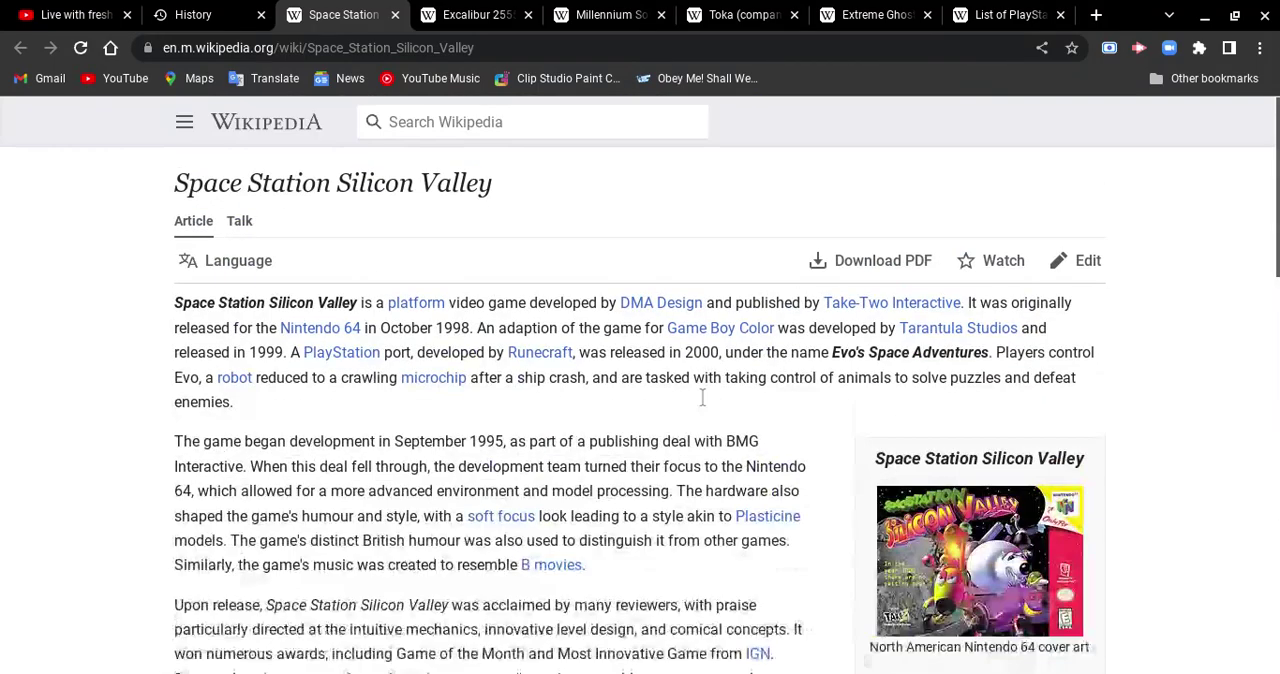
{"action": "left_click", "coordinate": [395, 15]}
{"action": "scroll", "coordinate": [740, 430], "scroll_direction": "down", "scroll_amount": 3}
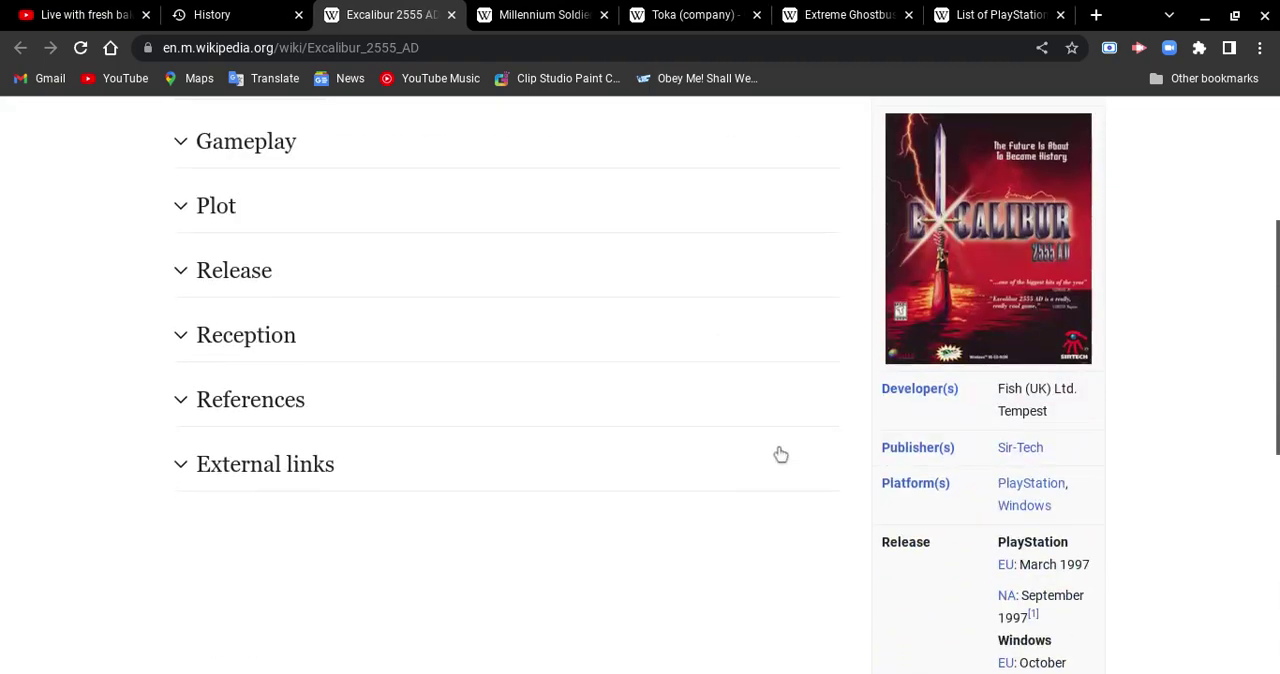
{"action": "scroll", "coordinate": [775, 450], "scroll_direction": "down", "scroll_amount": 2}
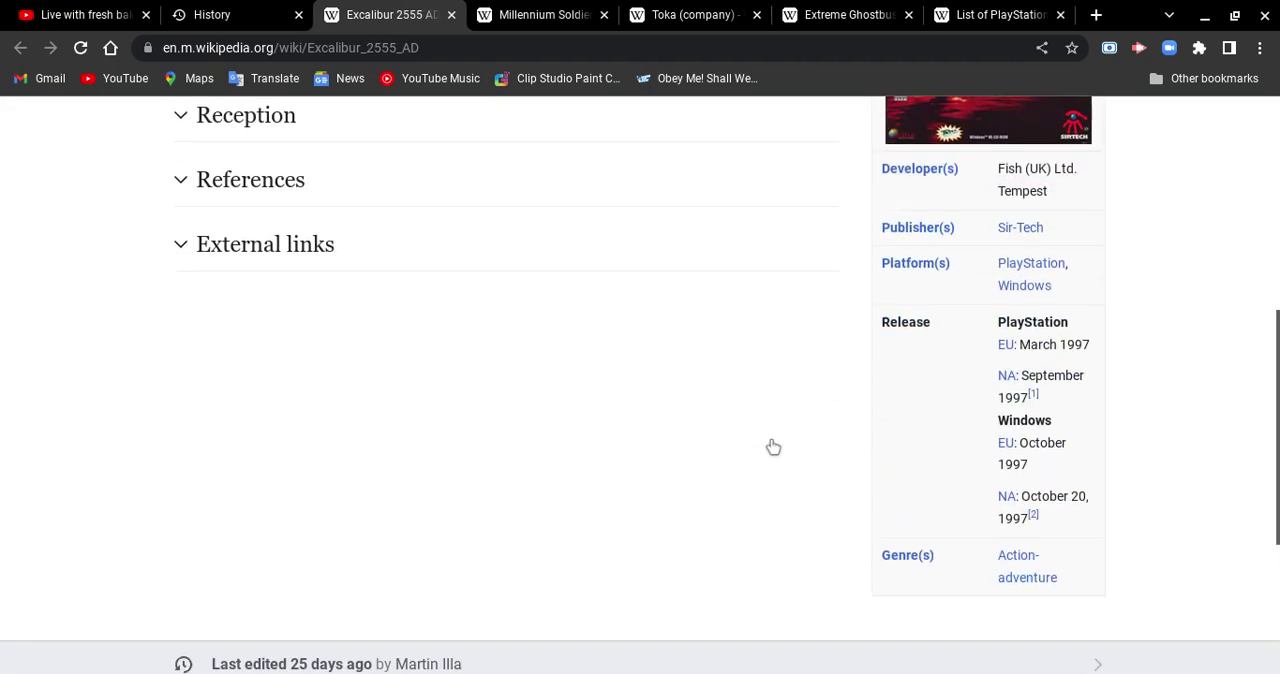
{"action": "left_click", "coordinate": [451, 14]}
{"action": "scroll", "coordinate": [740, 450], "scroll_direction": "down", "scroll_amount": 1}
{"action": "scroll", "coordinate": [761, 468], "scroll_direction": "down", "scroll_amount": 4}
{"action": "scroll", "coordinate": [757, 460], "scroll_direction": "down", "scroll_amount": 1}
{"action": "scroll", "coordinate": [754, 449], "scroll_direction": "down", "scroll_amount": 2}
{"action": "scroll", "coordinate": [753, 447], "scroll_direction": "down", "scroll_amount": 1}
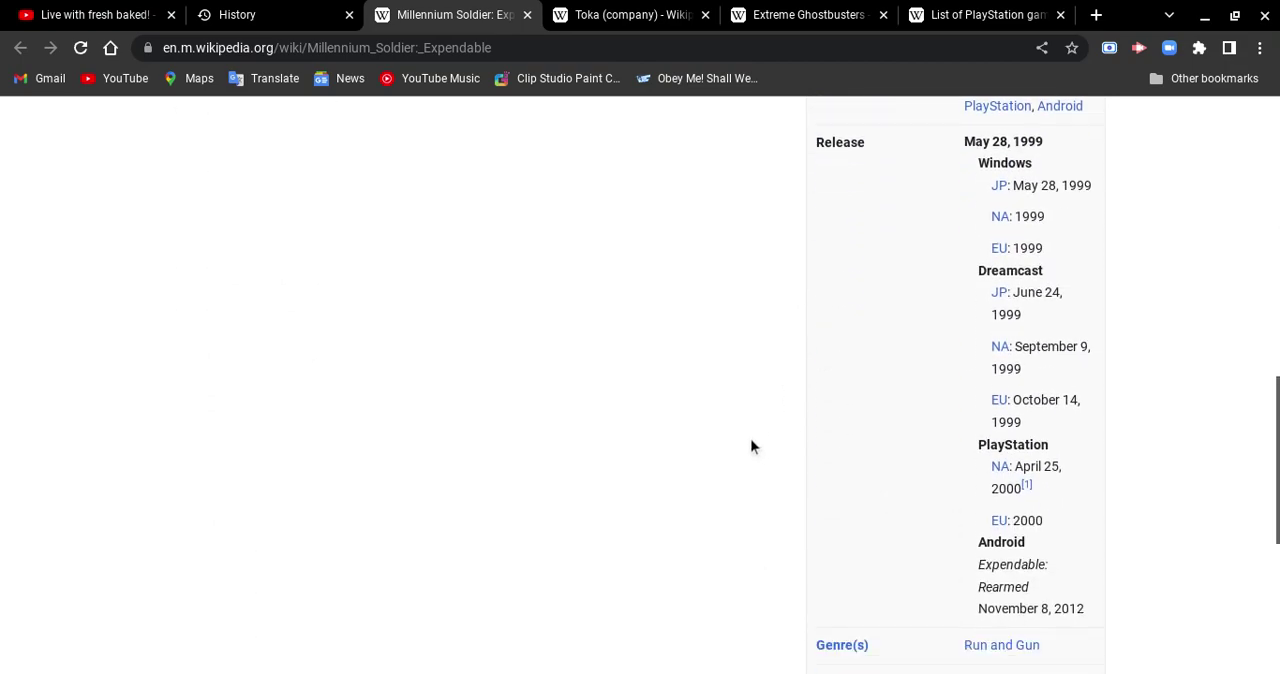
{"action": "scroll", "coordinate": [752, 447], "scroll_direction": "down", "scroll_amount": 1}
{"action": "scroll", "coordinate": [752, 447], "scroll_direction": "down", "scroll_amount": 1}
{"action": "scroll", "coordinate": [752, 447], "scroll_direction": "down", "scroll_amount": 1}
{"action": "scroll", "coordinate": [752, 447], "scroll_direction": "up", "scroll_amount": 5}
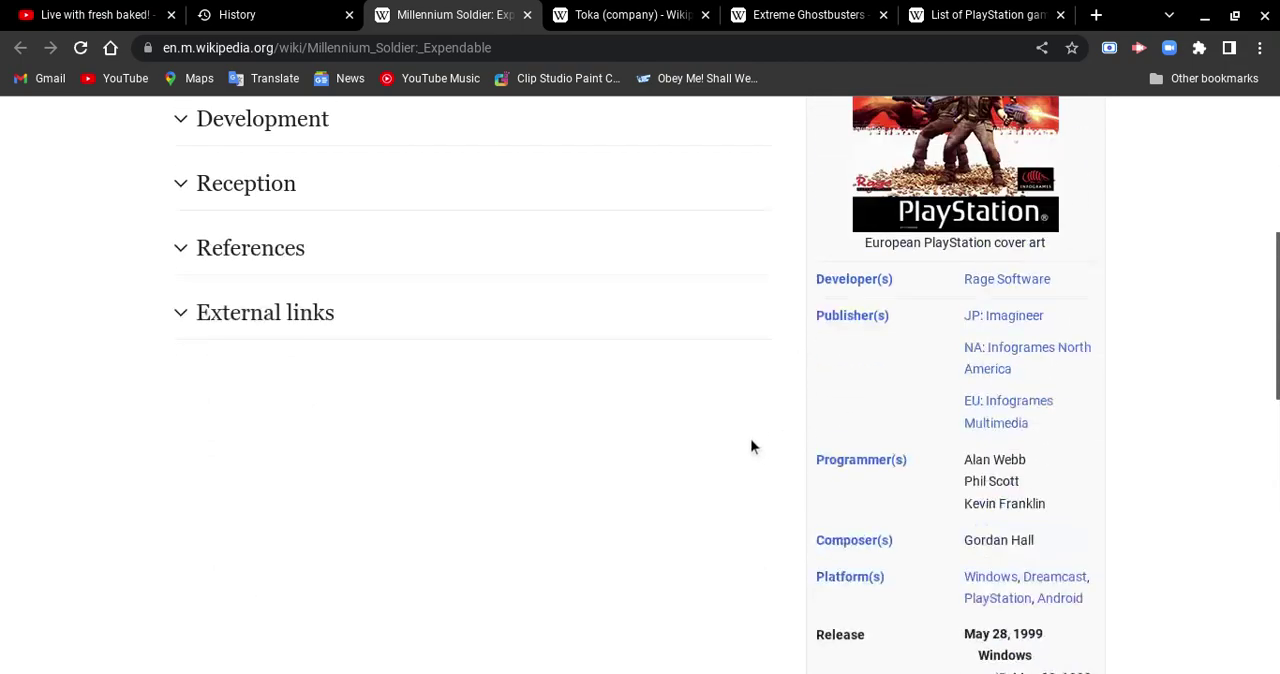
{"action": "scroll", "coordinate": [751, 443], "scroll_direction": "up", "scroll_amount": 3}
{"action": "left_click", "coordinate": [527, 14]}
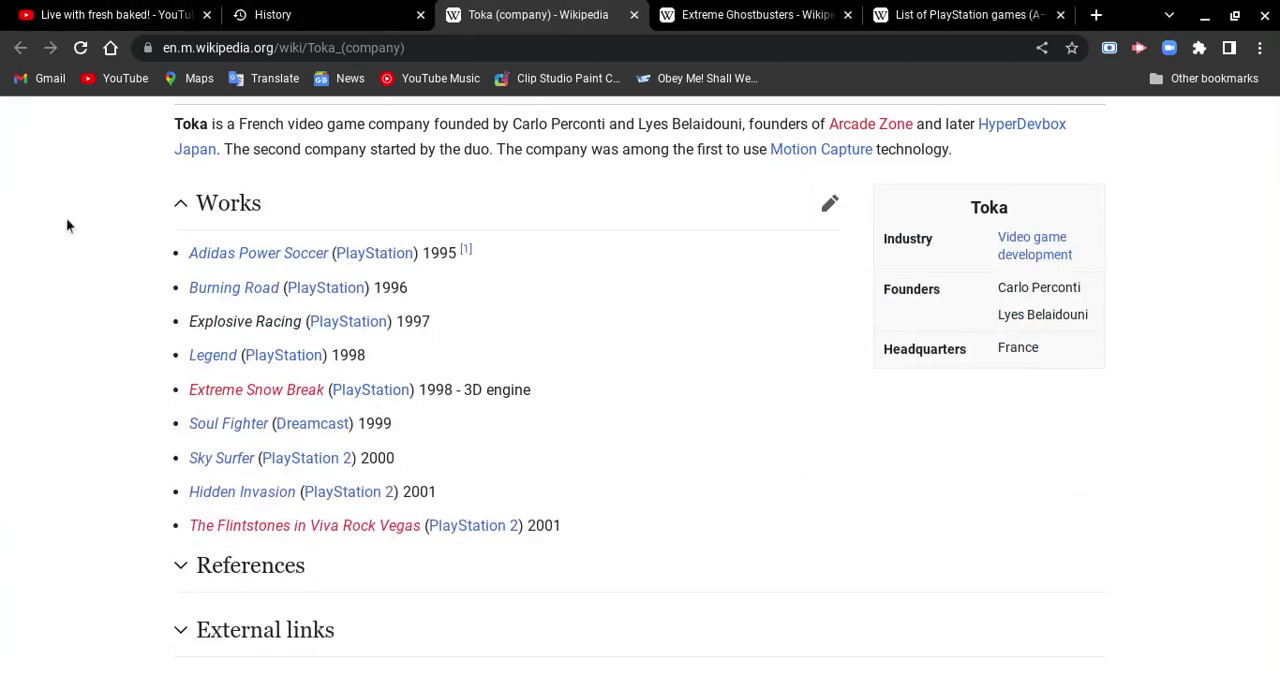
{"action": "scroll", "coordinate": [60, 240], "scroll_direction": "down", "scroll_amount": 2}
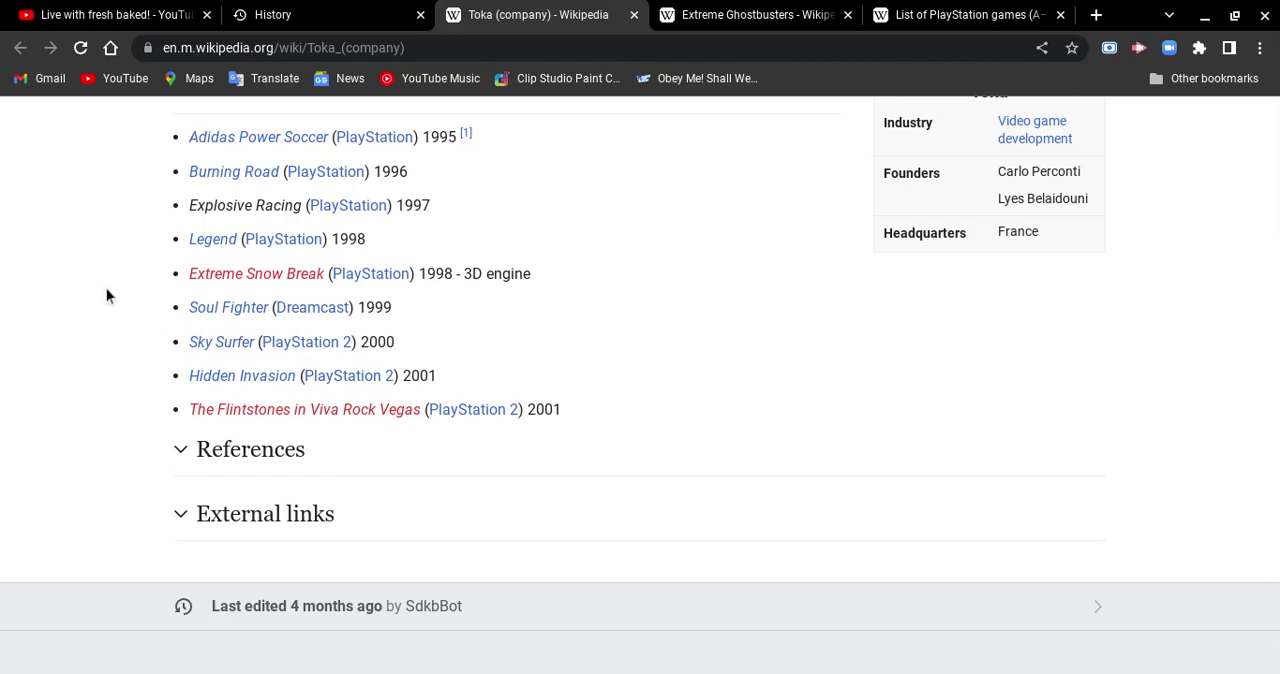
Close the Toka tab, then expand, collapse and re-expand Extreme Ghostbusters' Merchandise section.
{"action": "left_click", "coordinate": [632, 15]}
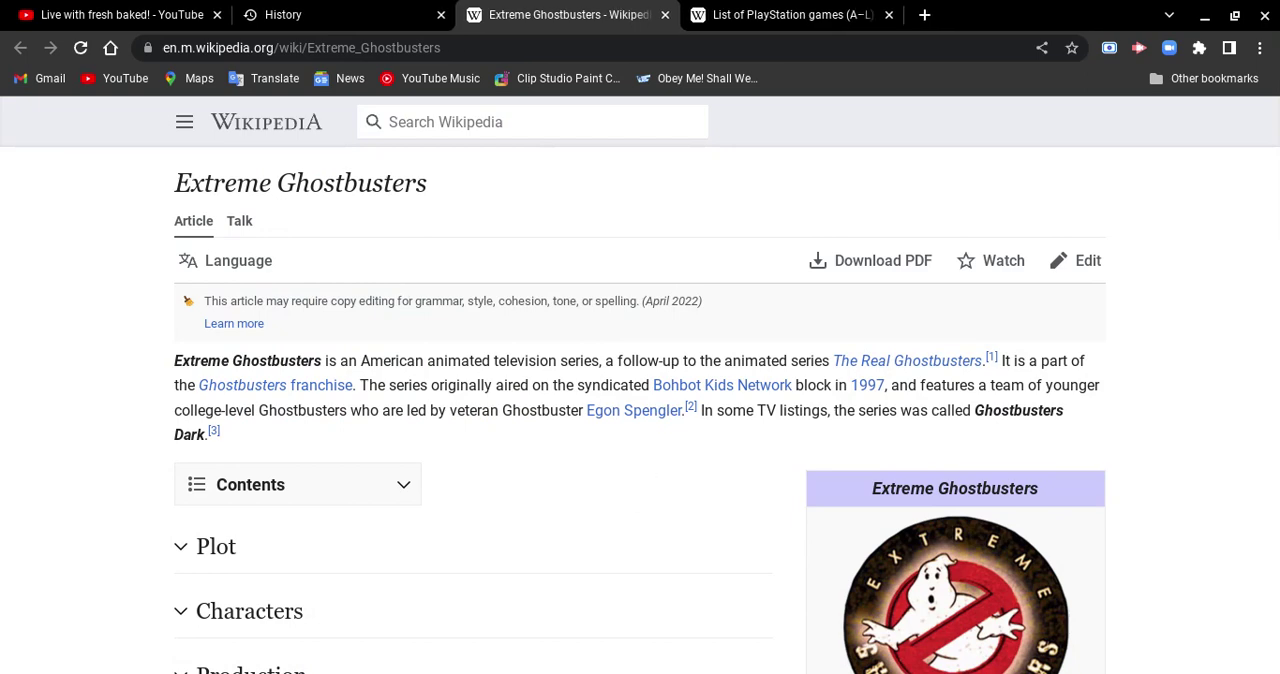
{"action": "scroll", "coordinate": [53, 353], "scroll_direction": "down", "scroll_amount": 3}
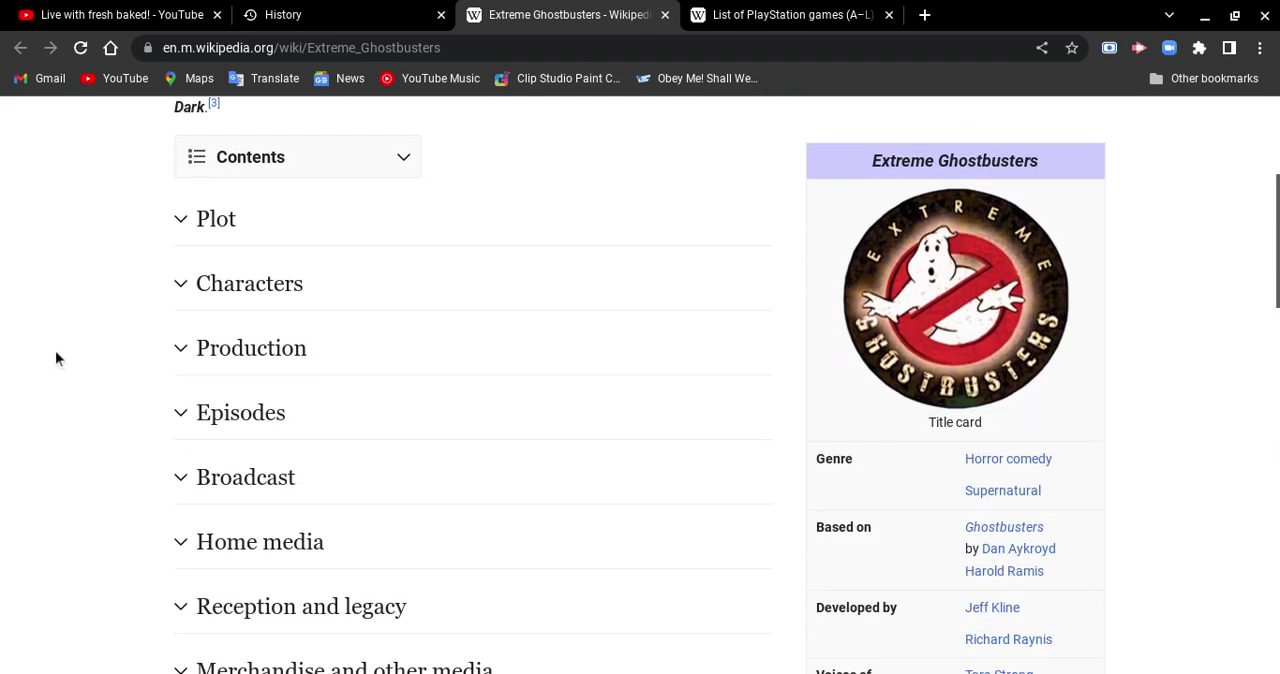
{"action": "scroll", "coordinate": [165, 396], "scroll_direction": "down", "scroll_amount": 1}
{"action": "scroll", "coordinate": [123, 351], "scroll_direction": "down", "scroll_amount": 1}
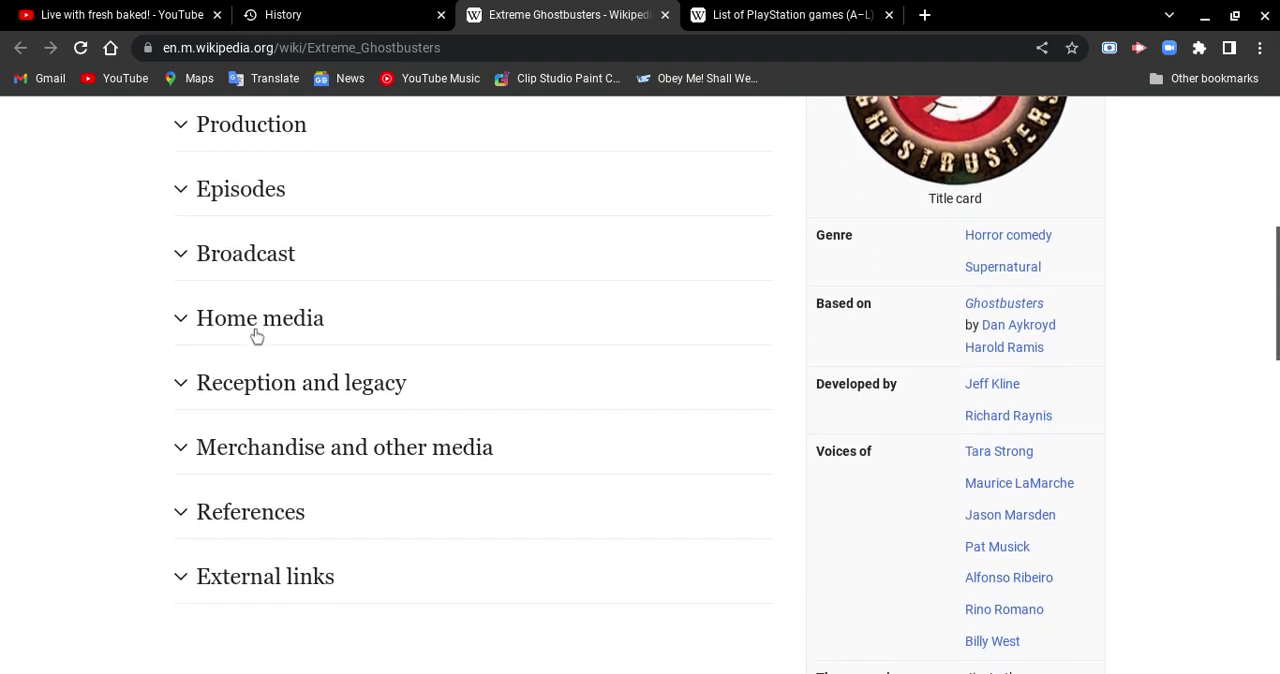
{"action": "left_click", "coordinate": [286, 452]}
{"action": "scroll", "coordinate": [391, 423], "scroll_direction": "down", "scroll_amount": 3}
{"action": "scroll", "coordinate": [400, 414], "scroll_direction": "down", "scroll_amount": 2}
{"action": "scroll", "coordinate": [434, 380], "scroll_direction": "down", "scroll_amount": 2}
{"action": "scroll", "coordinate": [354, 245], "scroll_direction": "down", "scroll_amount": 1}
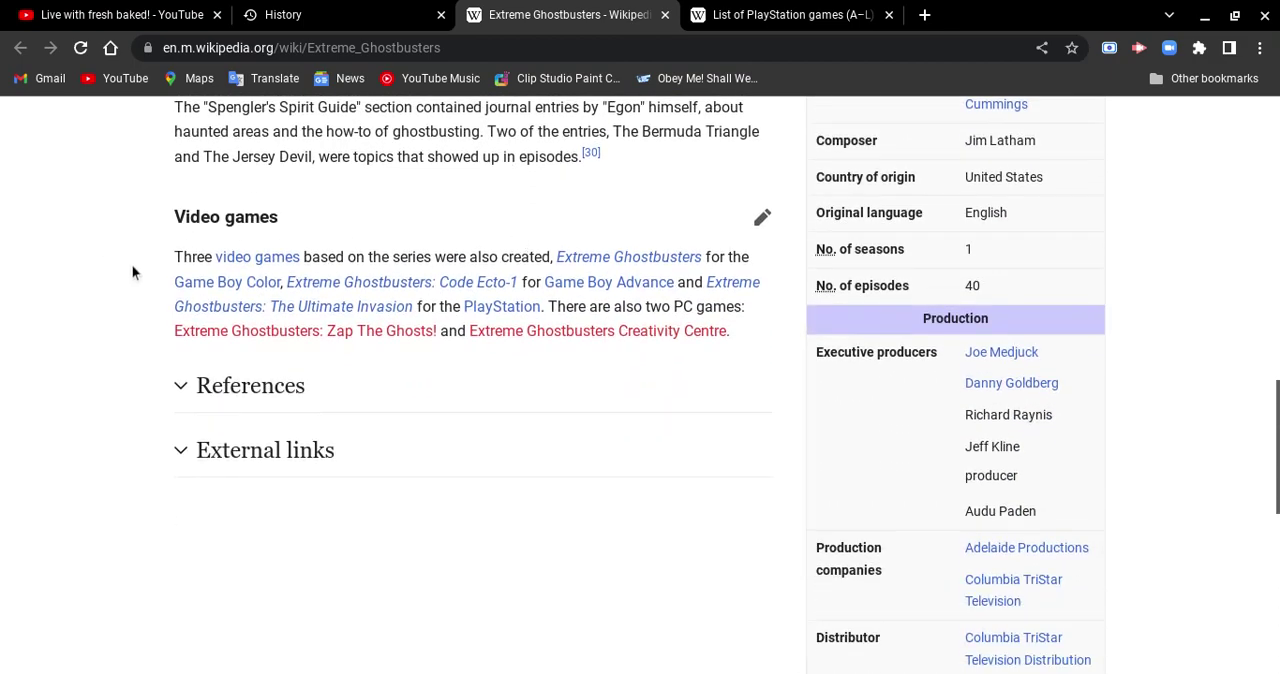
{"action": "mouse_move", "coordinate": [501, 306]}
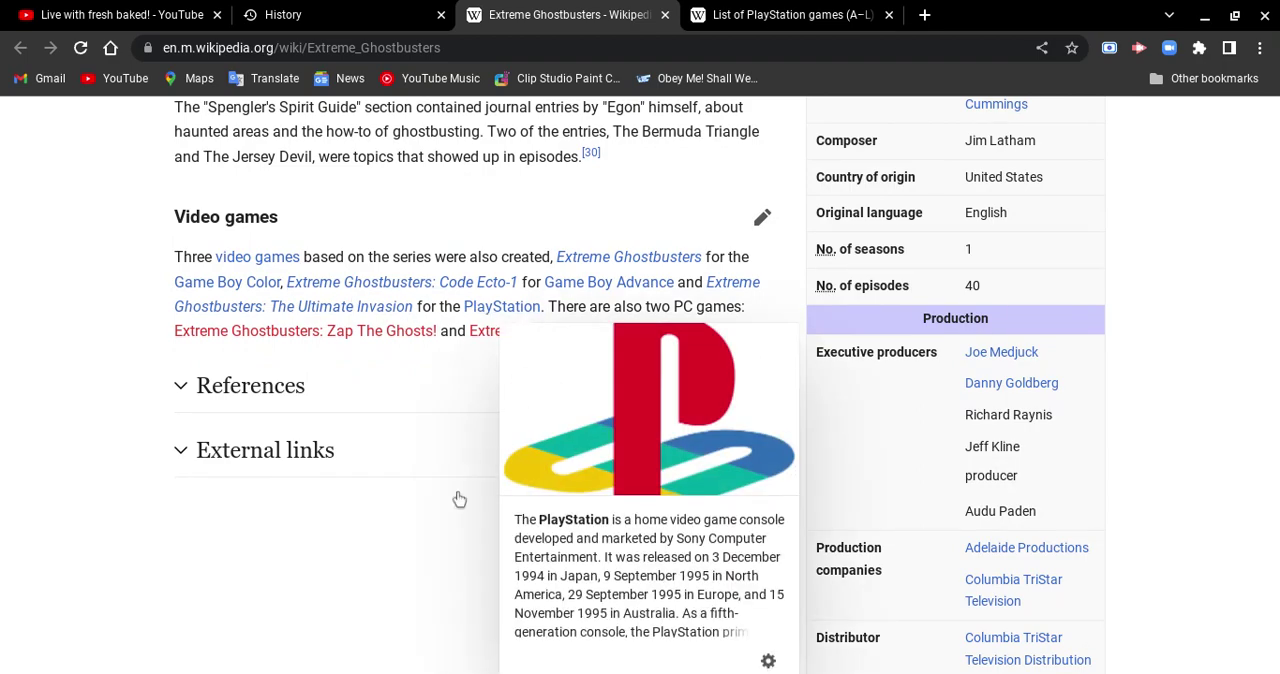
{"action": "scroll", "coordinate": [676, 576], "scroll_direction": "down", "scroll_amount": 1}
{"action": "scroll", "coordinate": [690, 562], "scroll_direction": "down", "scroll_amount": 1}
{"action": "scroll", "coordinate": [689, 554], "scroll_direction": "up", "scroll_amount": 2}
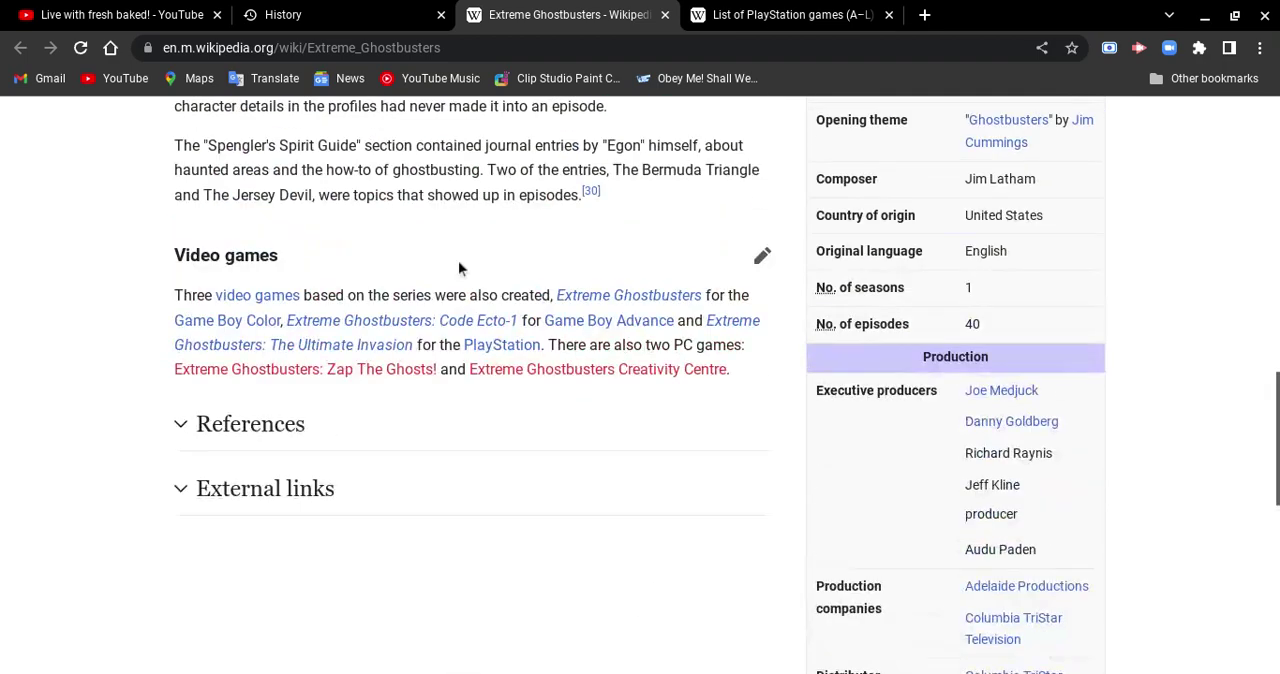
{"action": "scroll", "coordinate": [434, 363], "scroll_direction": "up", "scroll_amount": 4}
{"action": "scroll", "coordinate": [434, 363], "scroll_direction": "up", "scroll_amount": 1}
{"action": "left_click", "coordinate": [434, 362]}
{"action": "scroll", "coordinate": [434, 362], "scroll_direction": "up", "scroll_amount": 10}
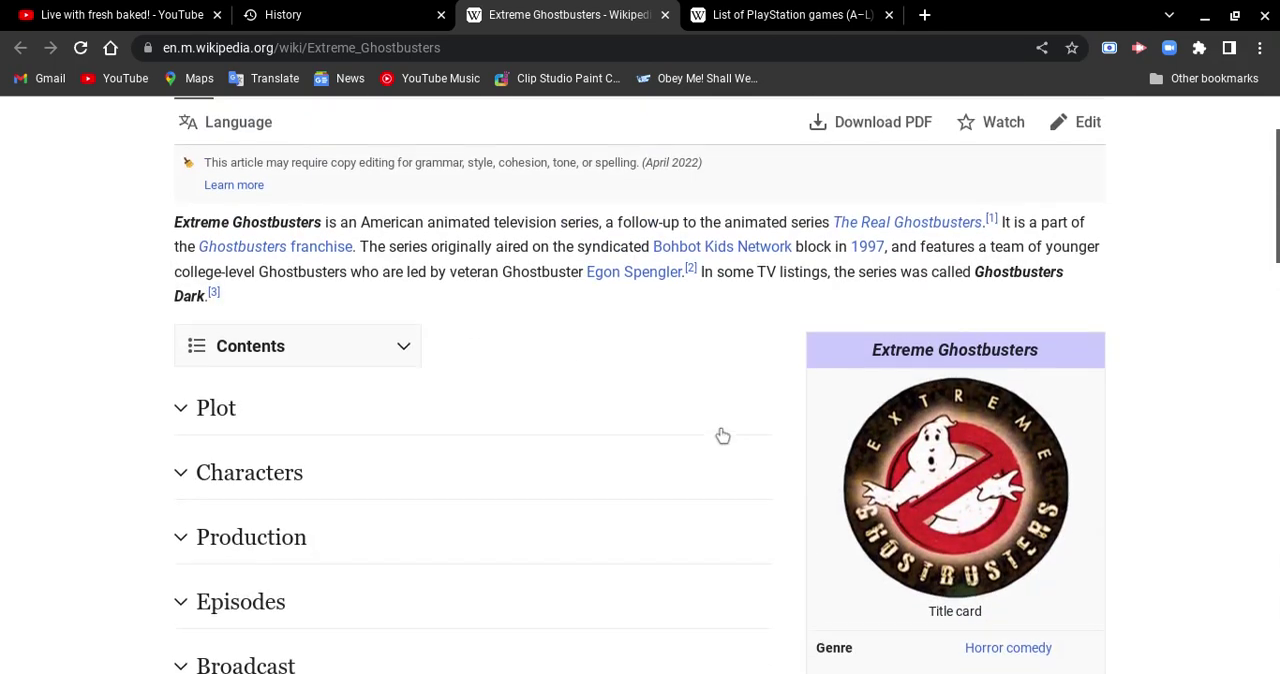
{"action": "scroll", "coordinate": [723, 434], "scroll_direction": "up", "scroll_amount": 2}
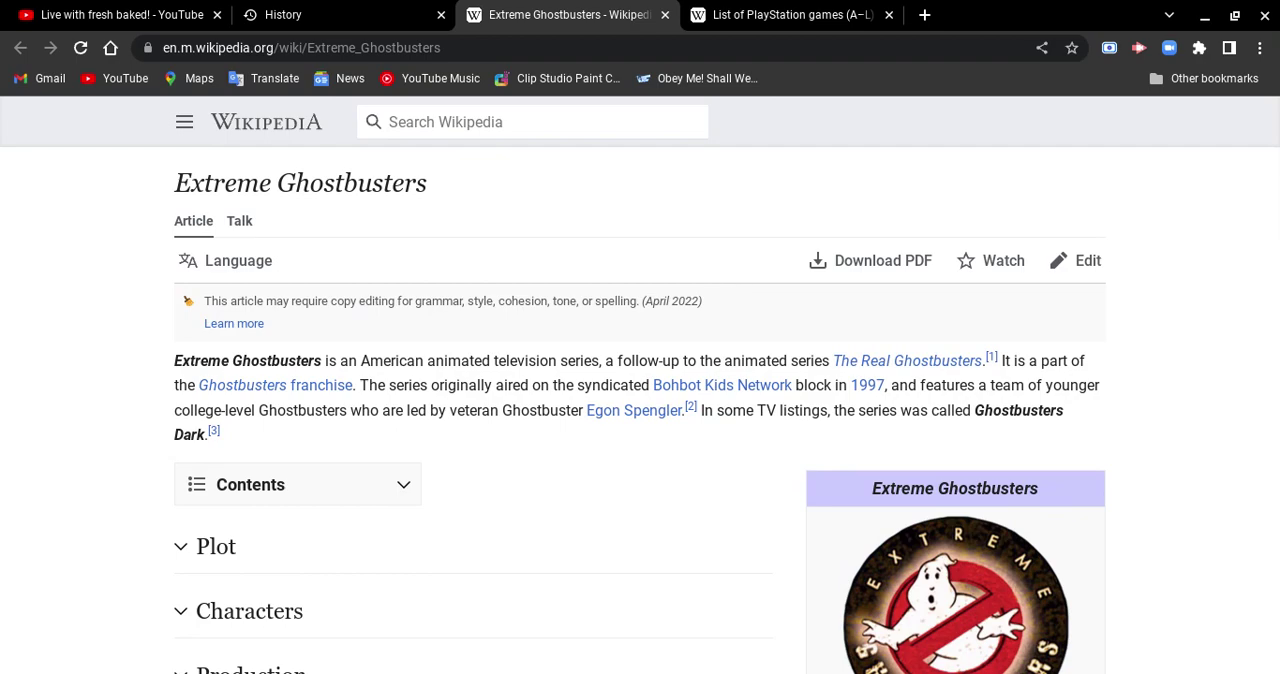
{"action": "scroll", "coordinate": [706, 437], "scroll_direction": "down", "scroll_amount": 3}
{"action": "scroll", "coordinate": [734, 417], "scroll_direction": "down", "scroll_amount": 3}
{"action": "scroll", "coordinate": [788, 444], "scroll_direction": "down", "scroll_amount": 4}
{"action": "scroll", "coordinate": [778, 430], "scroll_direction": "down", "scroll_amount": 2}
{"action": "scroll", "coordinate": [776, 428], "scroll_direction": "down", "scroll_amount": 2}
{"action": "scroll", "coordinate": [770, 427], "scroll_direction": "down", "scroll_amount": 3}
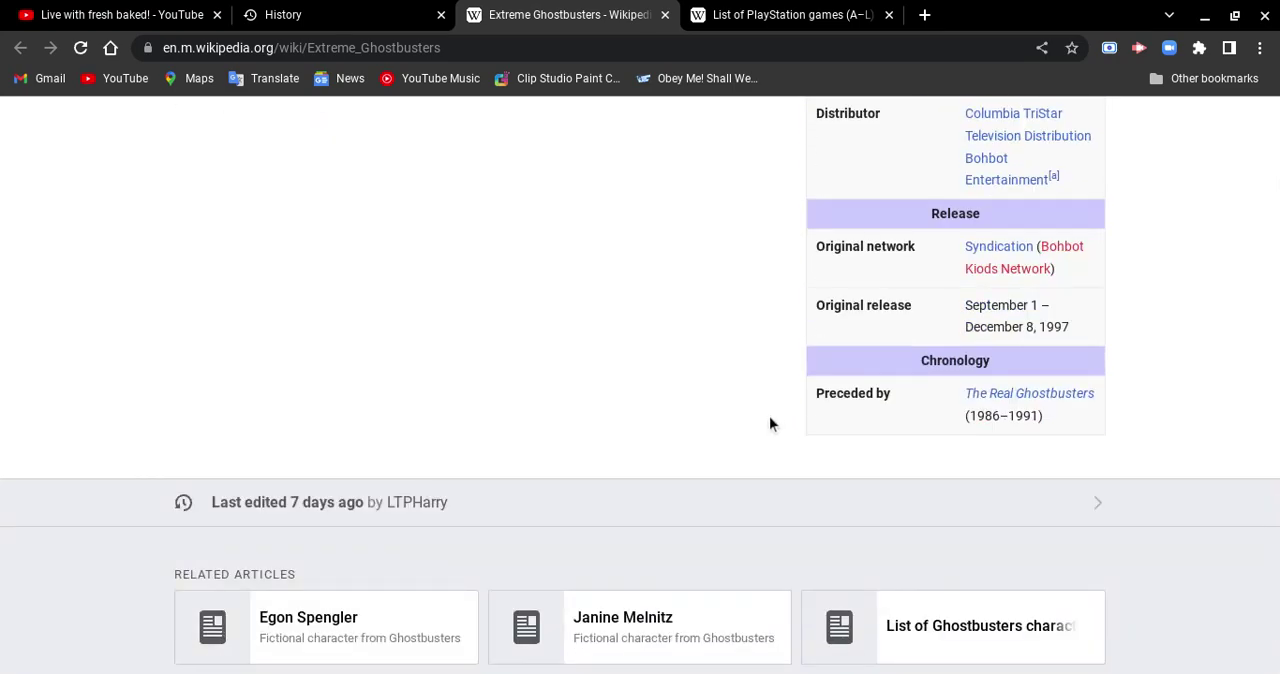
{"action": "scroll", "coordinate": [769, 422], "scroll_direction": "up", "scroll_amount": 2}
{"action": "scroll", "coordinate": [757, 374], "scroll_direction": "up", "scroll_amount": 3}
{"action": "scroll", "coordinate": [754, 374], "scroll_direction": "up", "scroll_amount": 3}
{"action": "scroll", "coordinate": [753, 378], "scroll_direction": "up", "scroll_amount": 3}
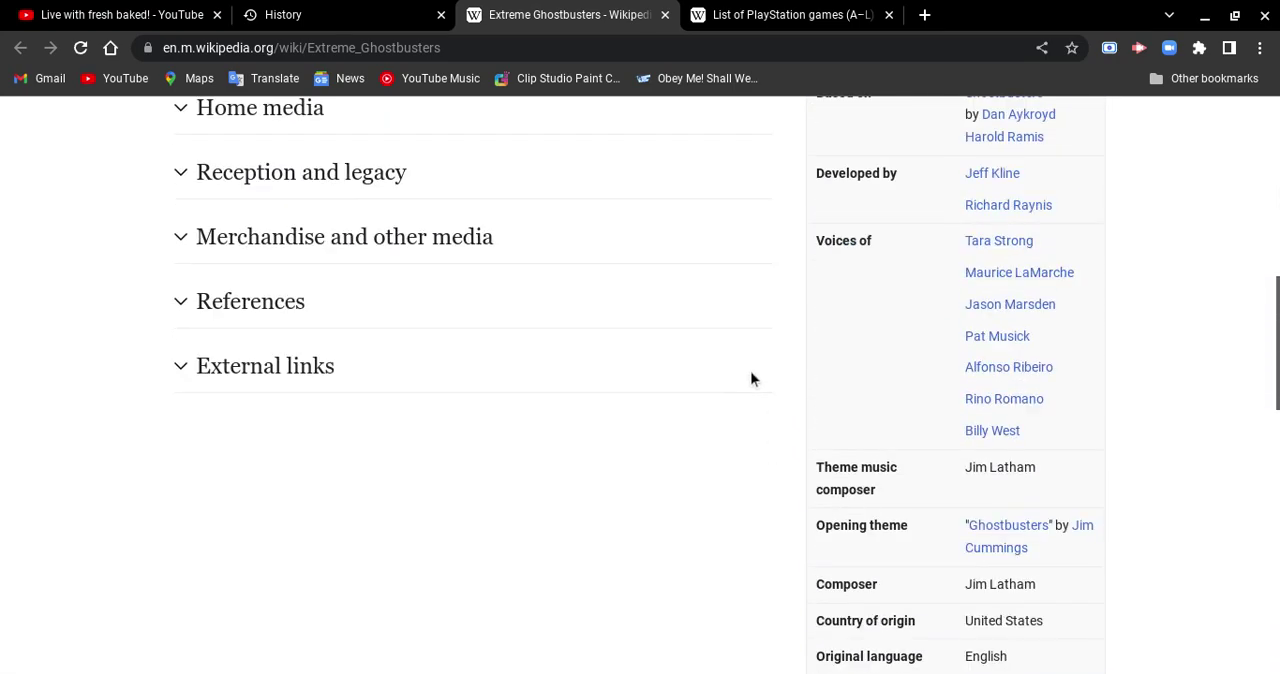
{"action": "left_click", "coordinate": [318, 240]}
{"action": "scroll", "coordinate": [465, 442], "scroll_direction": "down", "scroll_amount": 2}
{"action": "scroll", "coordinate": [467, 446], "scroll_direction": "down", "scroll_amount": 4}
{"action": "scroll", "coordinate": [500, 415], "scroll_direction": "up", "scroll_amount": 1}
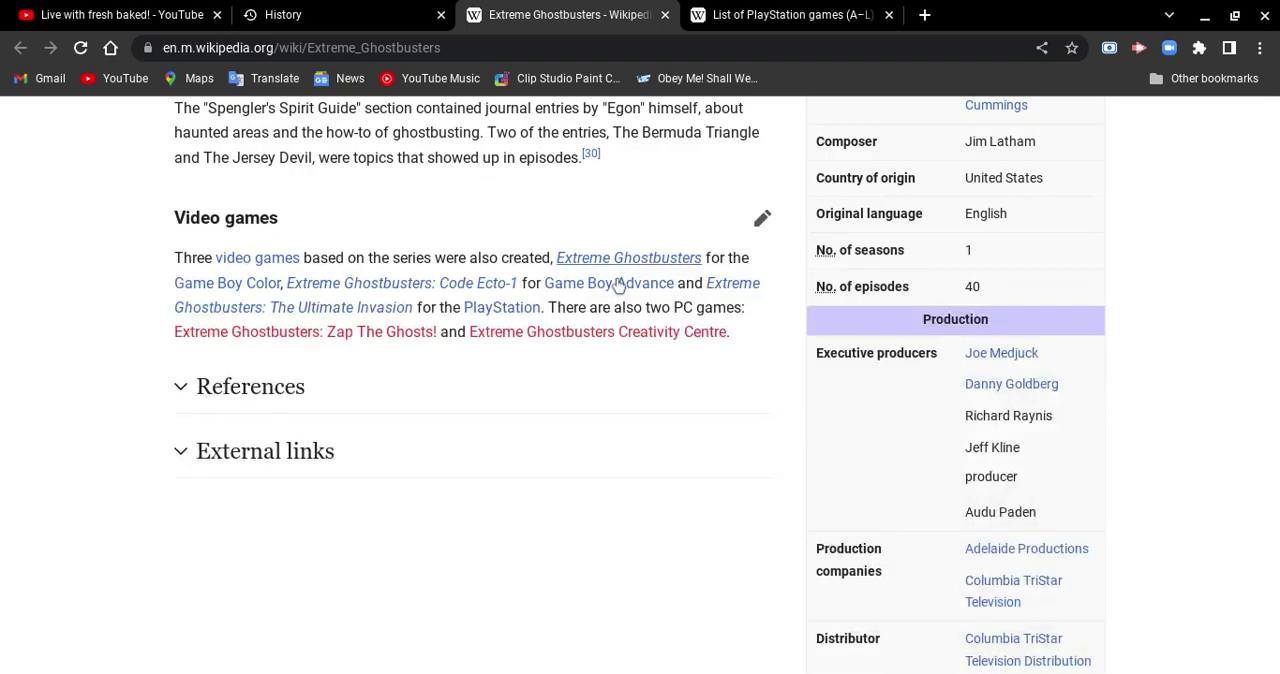
Open the Extreme Ghostbusters game entry and collapse the 1984, 1987, II, 1990 and 1993 sections.
{"action": "mouse_move", "coordinate": [628, 258]}
{"action": "left_click", "coordinate": [618, 281]}
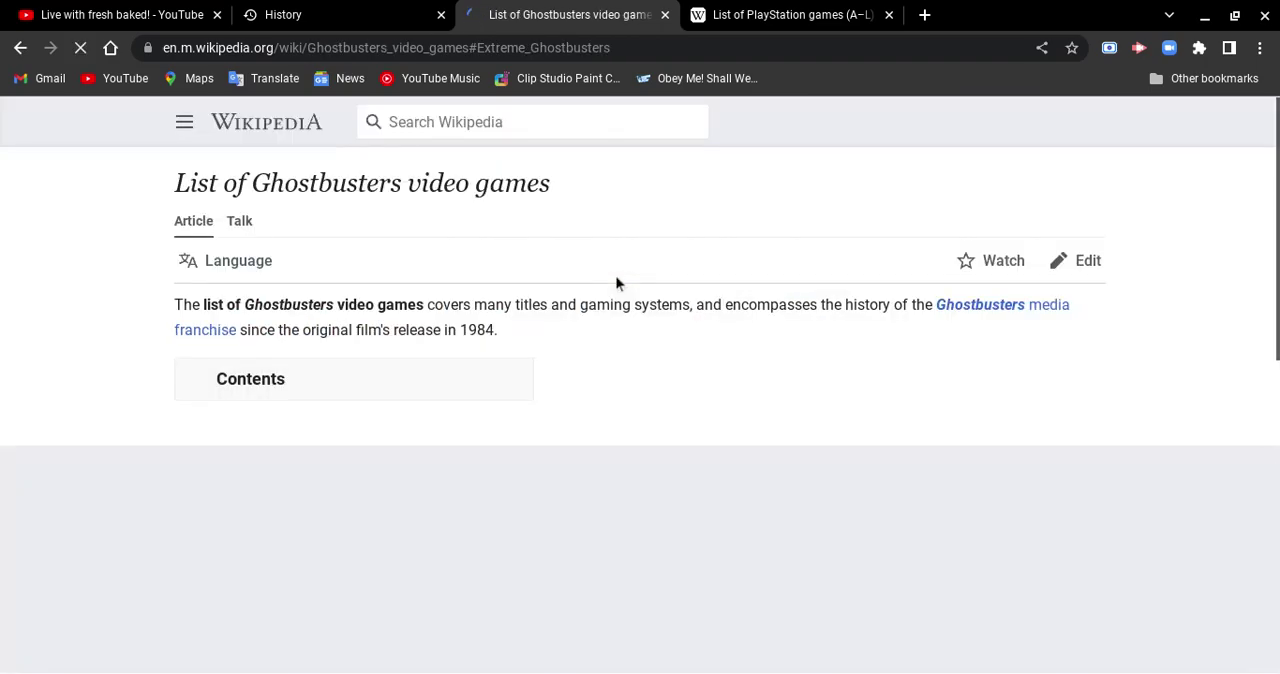
{"action": "scroll", "coordinate": [647, 392], "scroll_direction": "up", "scroll_amount": 5}
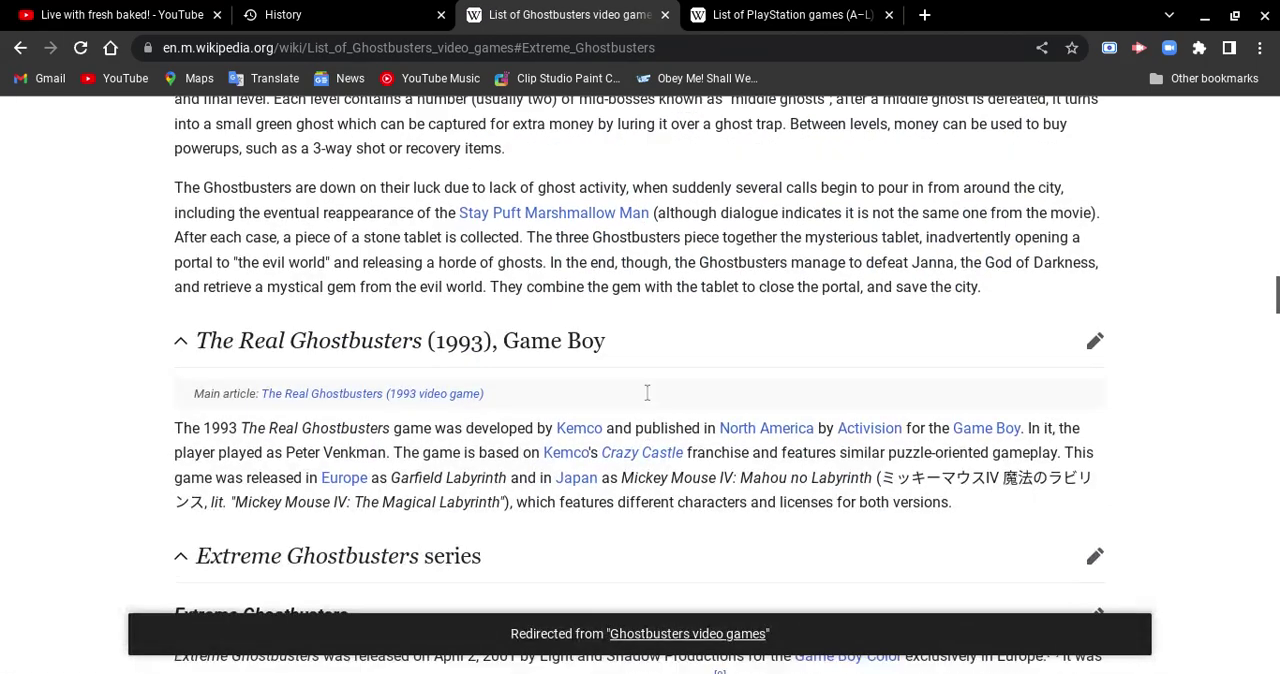
{"action": "scroll", "coordinate": [647, 392], "scroll_direction": "up", "scroll_amount": 4}
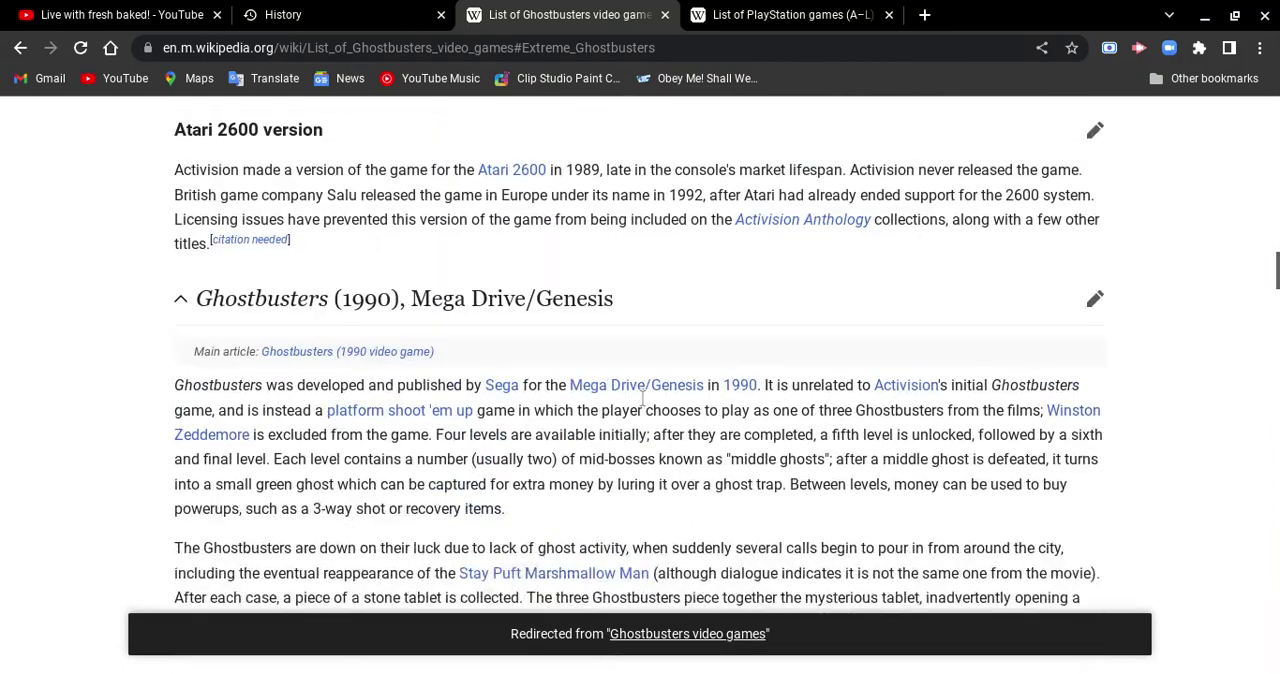
{"action": "scroll", "coordinate": [642, 397], "scroll_direction": "up", "scroll_amount": 2}
{"action": "scroll", "coordinate": [642, 397], "scroll_direction": "up", "scroll_amount": 1}
{"action": "scroll", "coordinate": [642, 397], "scroll_direction": "up", "scroll_amount": 2}
{"action": "scroll", "coordinate": [642, 397], "scroll_direction": "up", "scroll_amount": 2}
{"action": "scroll", "coordinate": [642, 397], "scroll_direction": "up", "scroll_amount": 4}
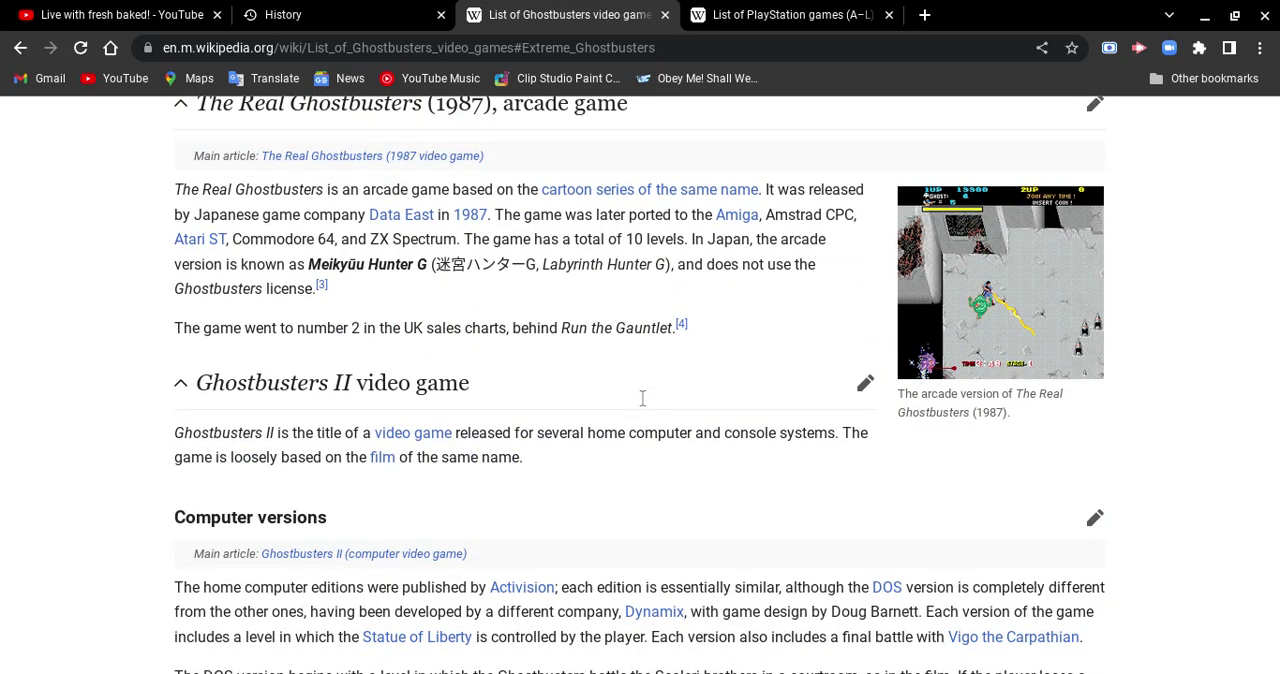
{"action": "scroll", "coordinate": [642, 397], "scroll_direction": "up", "scroll_amount": 2}
{"action": "scroll", "coordinate": [643, 404], "scroll_direction": "up", "scroll_amount": 2}
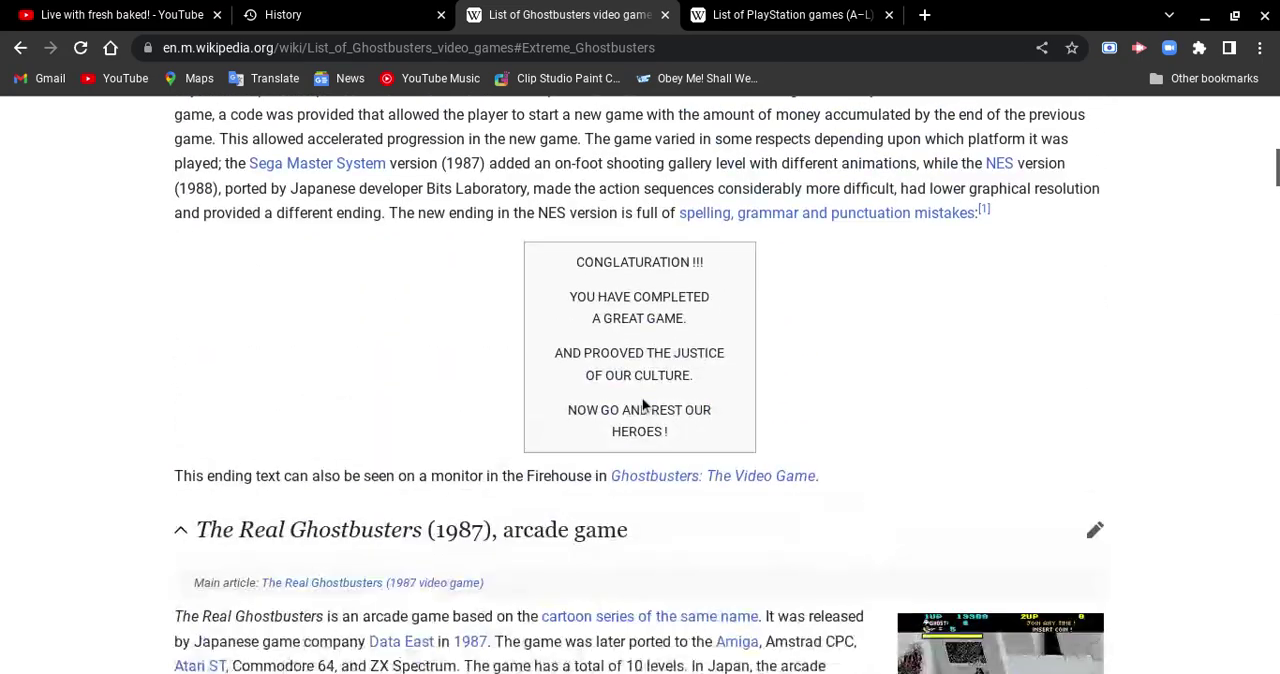
{"action": "scroll", "coordinate": [643, 404], "scroll_direction": "up", "scroll_amount": 1}
{"action": "scroll", "coordinate": [643, 404], "scroll_direction": "up", "scroll_amount": 1}
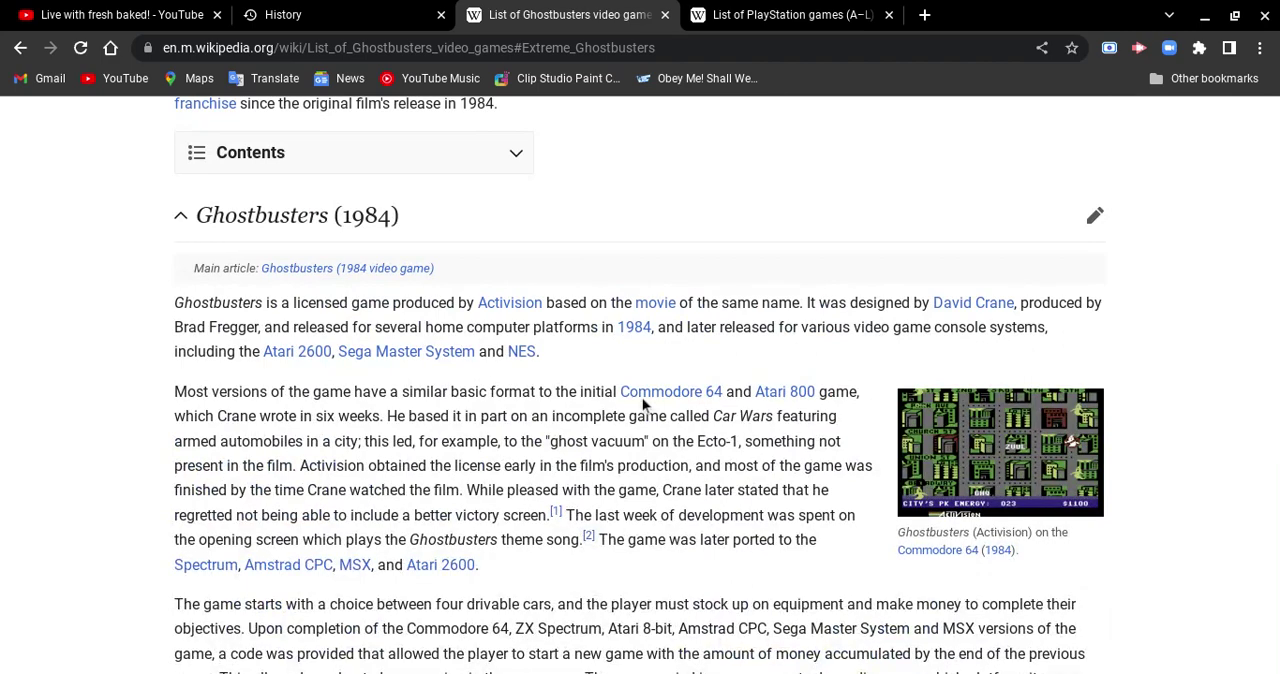
{"action": "left_click", "coordinate": [548, 212]}
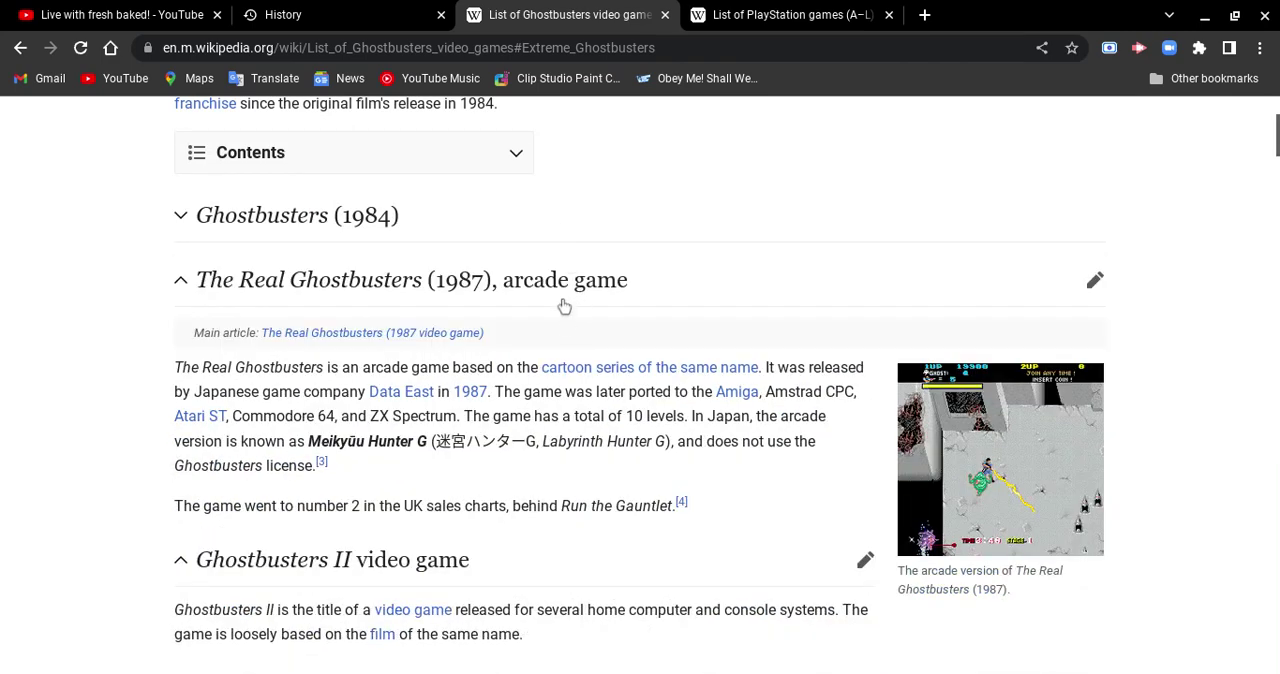
{"action": "left_click", "coordinate": [564, 304]}
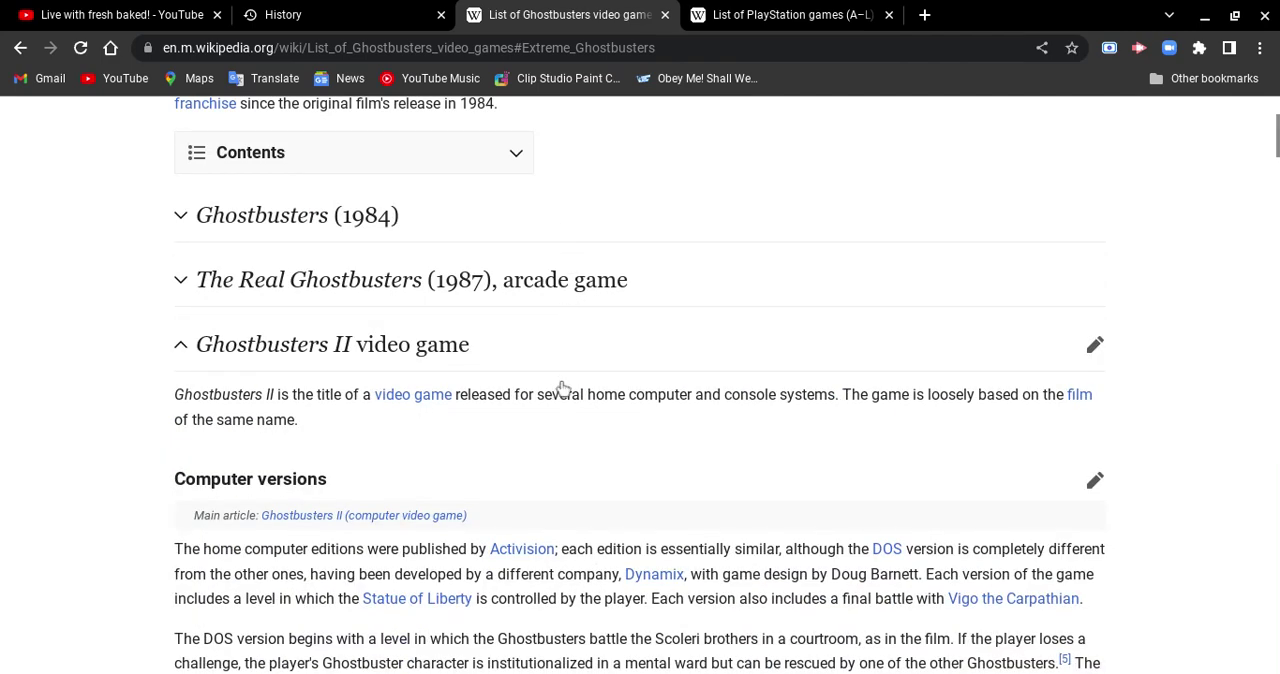
{"action": "scroll", "coordinate": [563, 390], "scroll_direction": "down", "scroll_amount": 2}
{"action": "scroll", "coordinate": [563, 390], "scroll_direction": "down", "scroll_amount": 3}
{"action": "scroll", "coordinate": [560, 385], "scroll_direction": "down", "scroll_amount": 2}
{"action": "scroll", "coordinate": [558, 381], "scroll_direction": "up", "scroll_amount": 4}
{"action": "scroll", "coordinate": [558, 381], "scroll_direction": "up", "scroll_amount": 3}
{"action": "scroll", "coordinate": [558, 381], "scroll_direction": "up", "scroll_amount": 1}
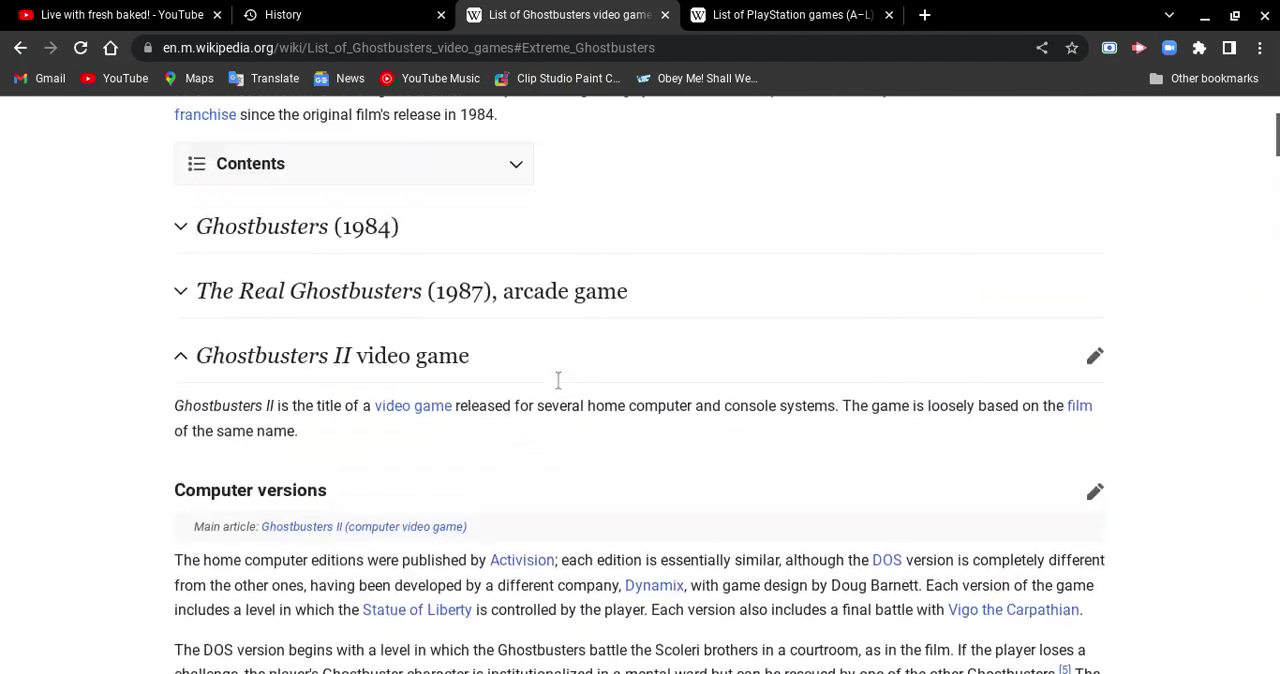
{"action": "left_click", "coordinate": [558, 378]}
{"action": "scroll", "coordinate": [557, 385], "scroll_direction": "down", "scroll_amount": 1}
{"action": "scroll", "coordinate": [557, 385], "scroll_direction": "down", "scroll_amount": 2}
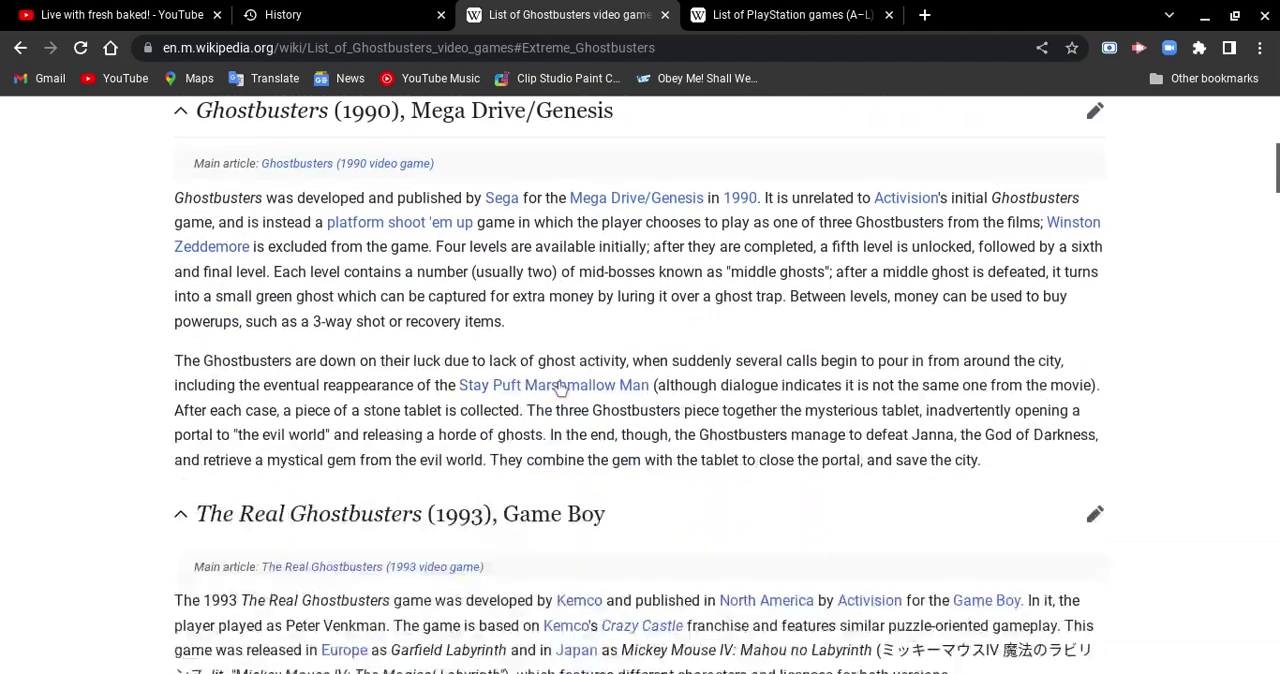
{"action": "left_click", "coordinate": [529, 143]}
{"action": "scroll", "coordinate": [540, 300], "scroll_direction": "down", "scroll_amount": 1}
{"action": "scroll", "coordinate": [565, 344], "scroll_direction": "up", "scroll_amount": 1}
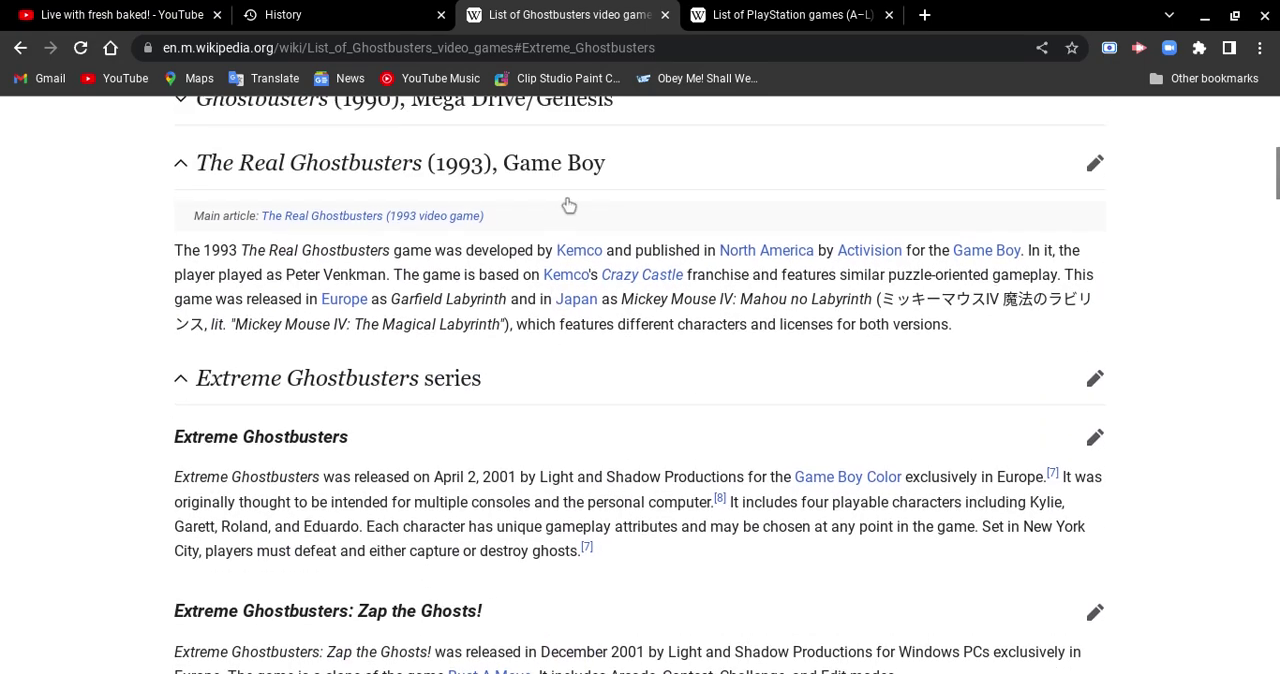
{"action": "left_click", "coordinate": [560, 240]}
{"action": "scroll", "coordinate": [619, 353], "scroll_direction": "down", "scroll_amount": 1}
{"action": "scroll", "coordinate": [625, 345], "scroll_direction": "down", "scroll_amount": 1}
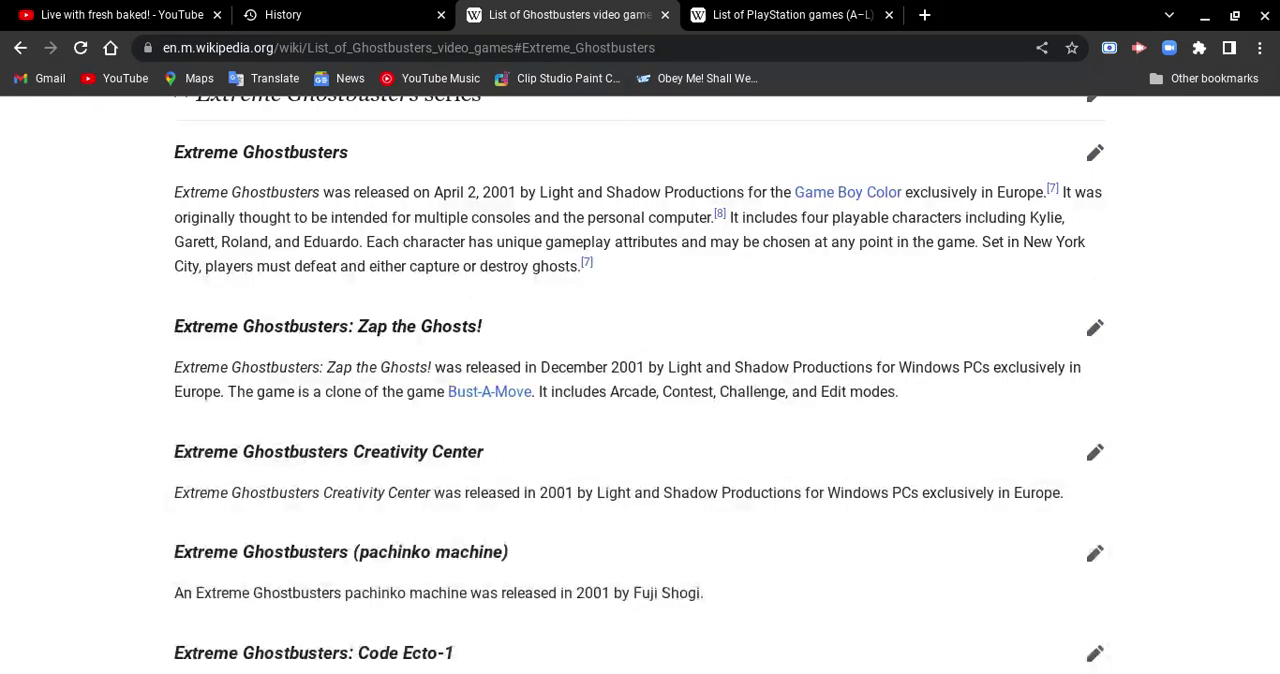
{"action": "scroll", "coordinate": [614, 328], "scroll_direction": "down", "scroll_amount": 1}
{"action": "scroll", "coordinate": [614, 328], "scroll_direction": "down", "scroll_amount": 1}
{"action": "scroll", "coordinate": [613, 320], "scroll_direction": "down", "scroll_amount": 1}
{"action": "scroll", "coordinate": [613, 320], "scroll_direction": "down", "scroll_amount": 1}
{"action": "scroll", "coordinate": [613, 320], "scroll_direction": "down", "scroll_amount": 1}
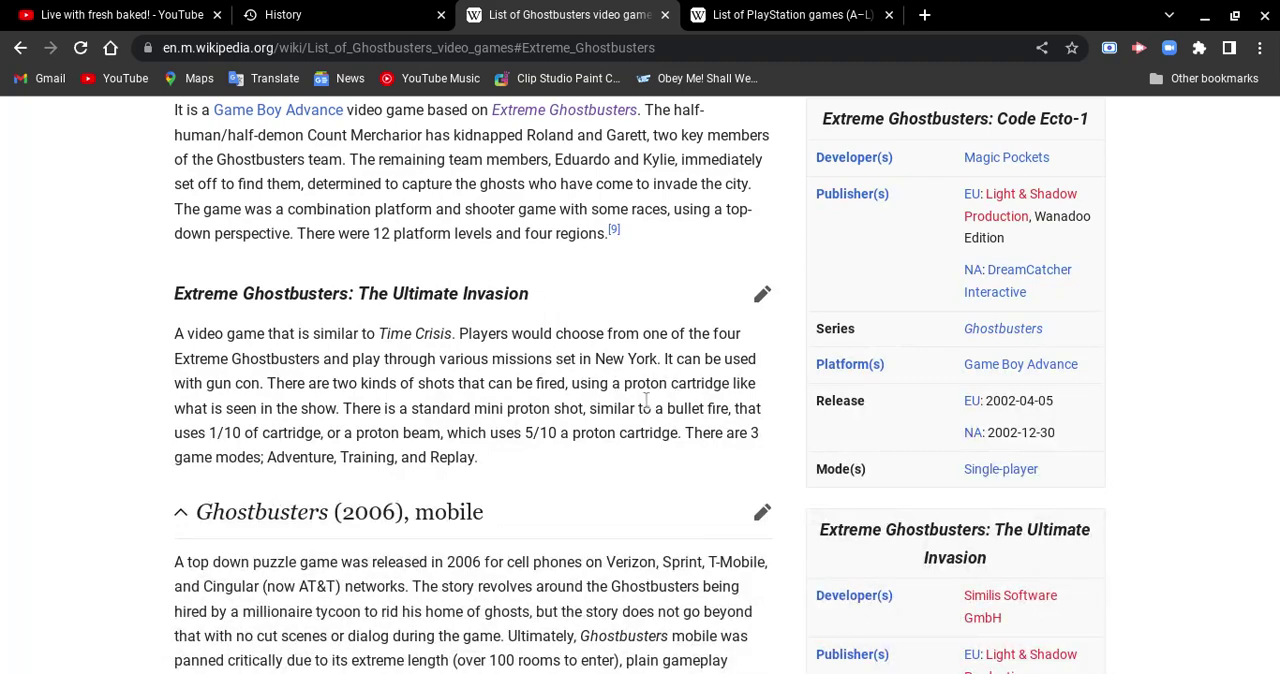
{"action": "scroll", "coordinate": [862, 453], "scroll_direction": "down", "scroll_amount": 3}
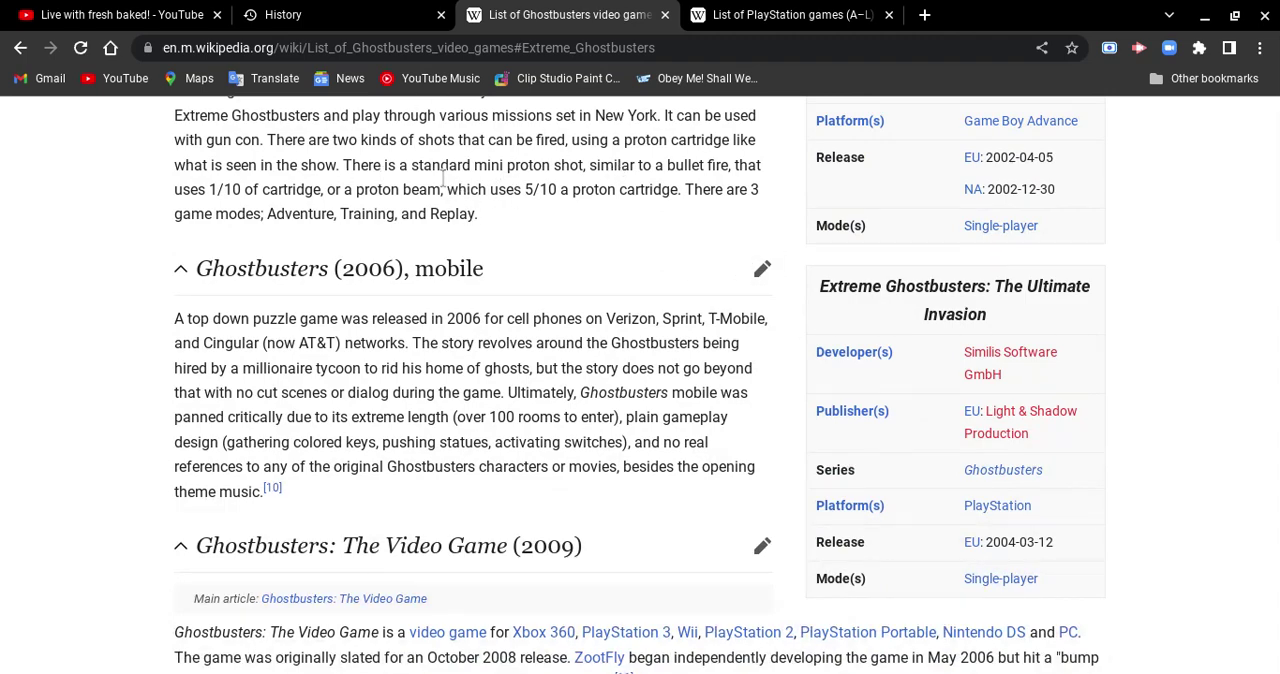
{"action": "scroll", "coordinate": [443, 177], "scroll_direction": "up", "scroll_amount": 3}
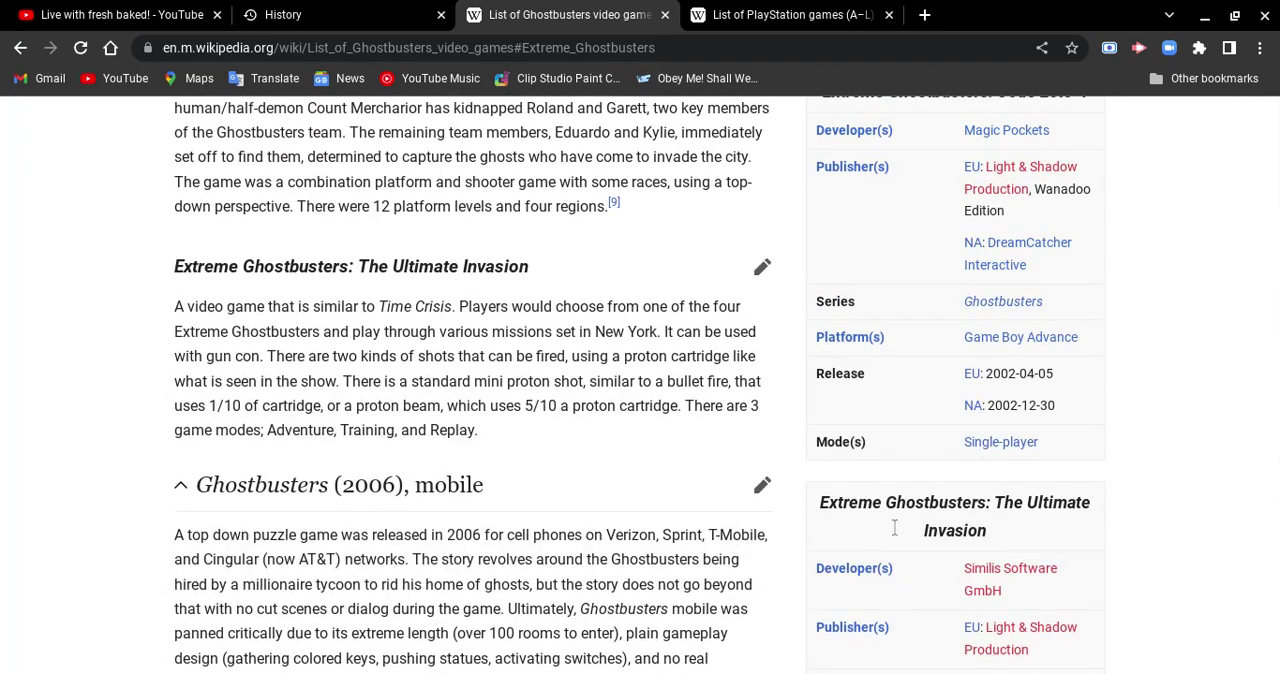
{"action": "scroll", "coordinate": [500, 358], "scroll_direction": "down", "scroll_amount": 3}
{"action": "scroll", "coordinate": [589, 383], "scroll_direction": "down", "scroll_amount": 4}
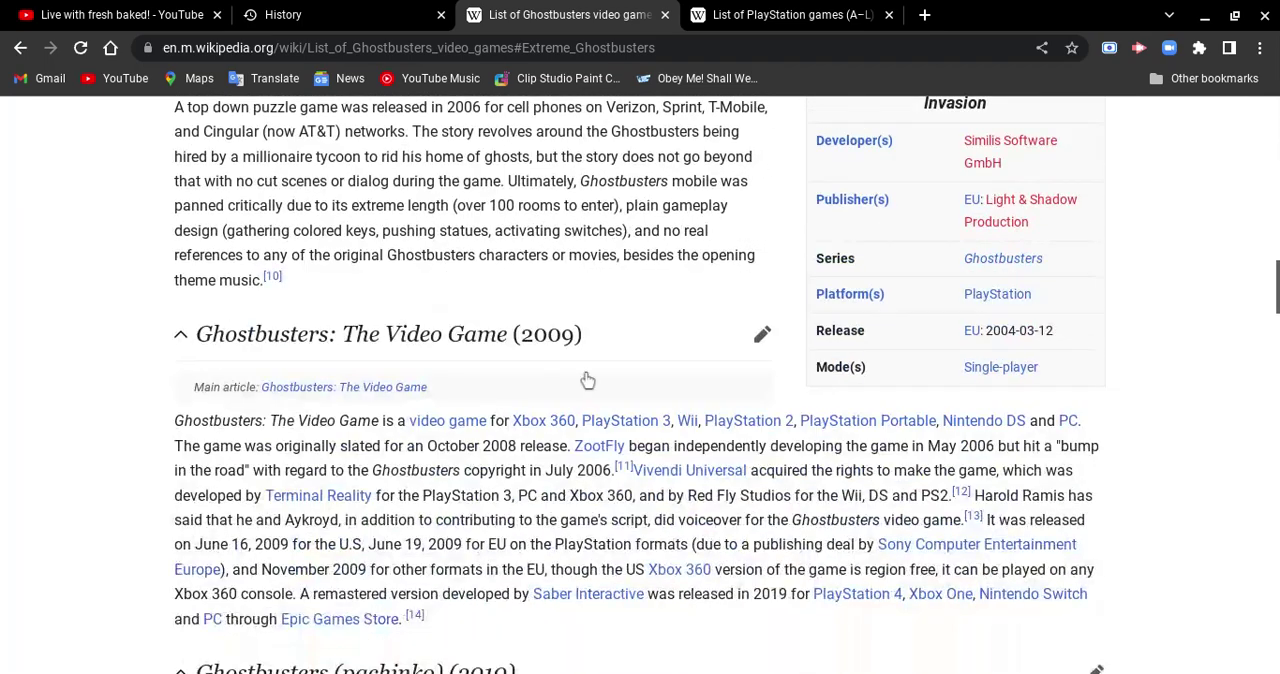
{"action": "scroll", "coordinate": [589, 383], "scroll_direction": "down", "scroll_amount": 2}
{"action": "scroll", "coordinate": [581, 378], "scroll_direction": "down", "scroll_amount": 3}
{"action": "scroll", "coordinate": [581, 378], "scroll_direction": "down", "scroll_amount": 3}
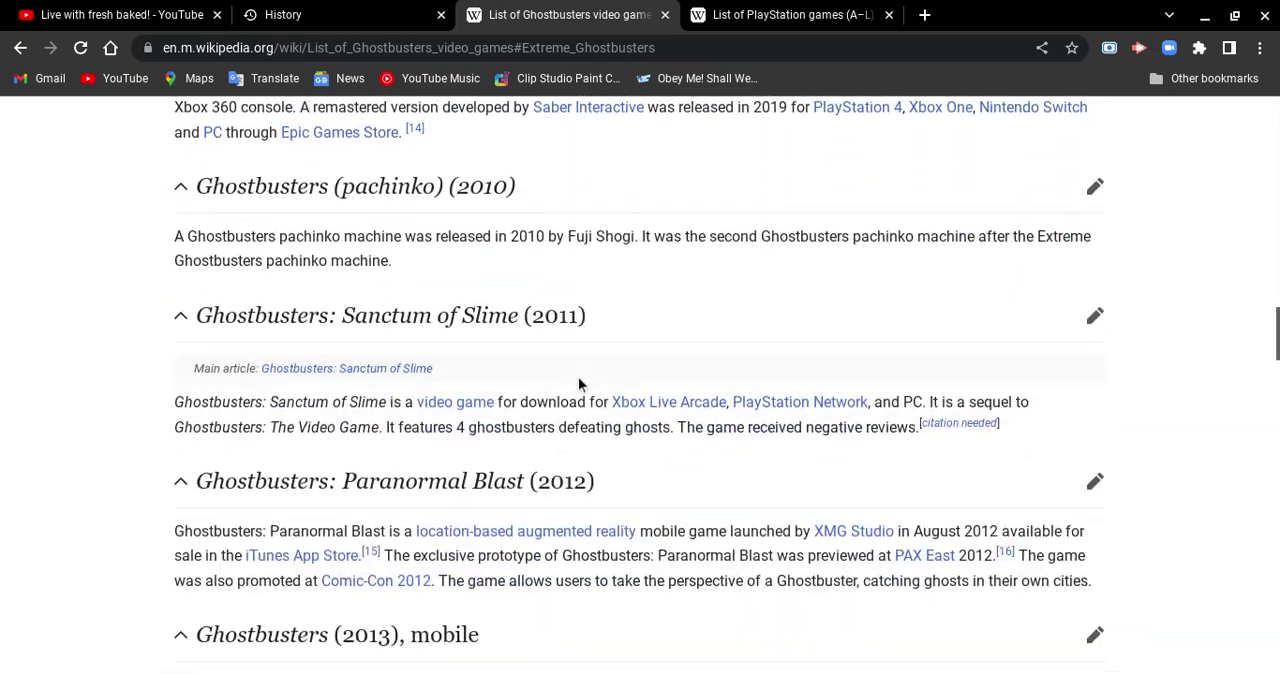
{"action": "scroll", "coordinate": [581, 378], "scroll_direction": "down", "scroll_amount": 2}
{"action": "scroll", "coordinate": [537, 348], "scroll_direction": "down", "scroll_amount": 3}
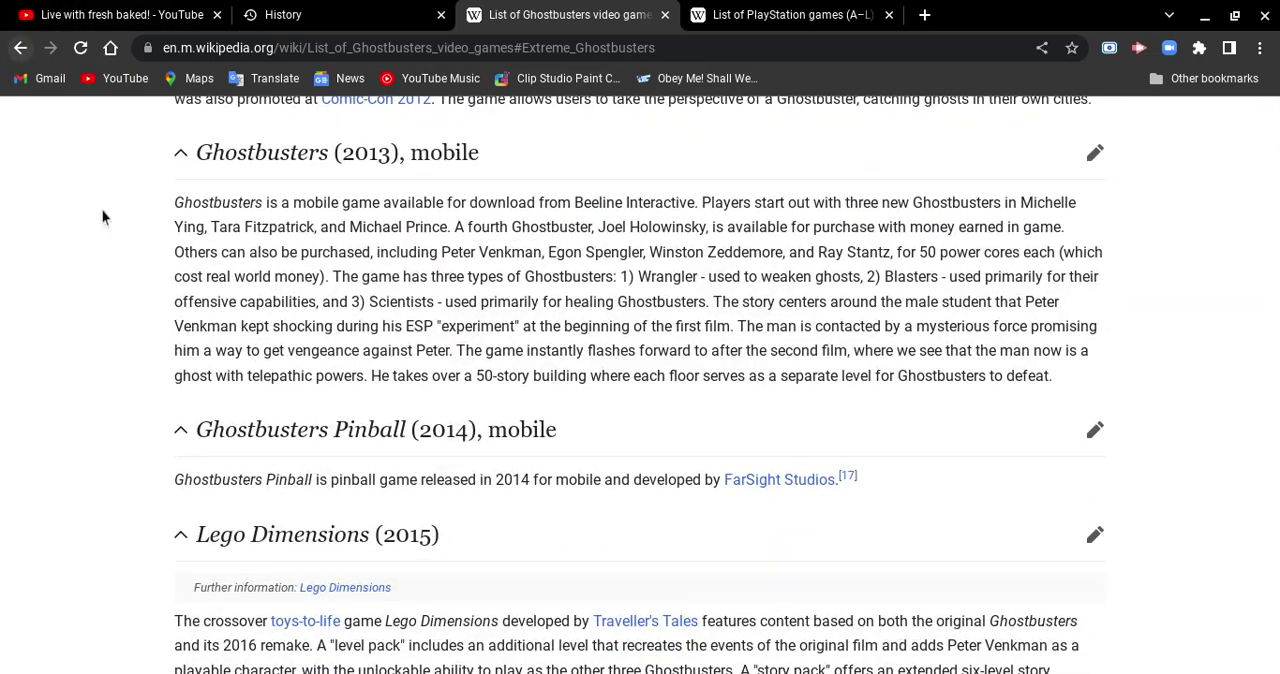
{"action": "scroll", "coordinate": [107, 238], "scroll_direction": "down", "scroll_amount": 2}
{"action": "scroll", "coordinate": [107, 238], "scroll_direction": "down", "scroll_amount": 1}
{"action": "scroll", "coordinate": [107, 238], "scroll_direction": "down", "scroll_amount": 1}
{"action": "scroll", "coordinate": [107, 238], "scroll_direction": "down", "scroll_amount": 1}
{"action": "scroll", "coordinate": [107, 238], "scroll_direction": "down", "scroll_amount": 2}
{"action": "scroll", "coordinate": [107, 238], "scroll_direction": "down", "scroll_amount": 1}
{"action": "scroll", "coordinate": [107, 238], "scroll_direction": "down", "scroll_amount": 1}
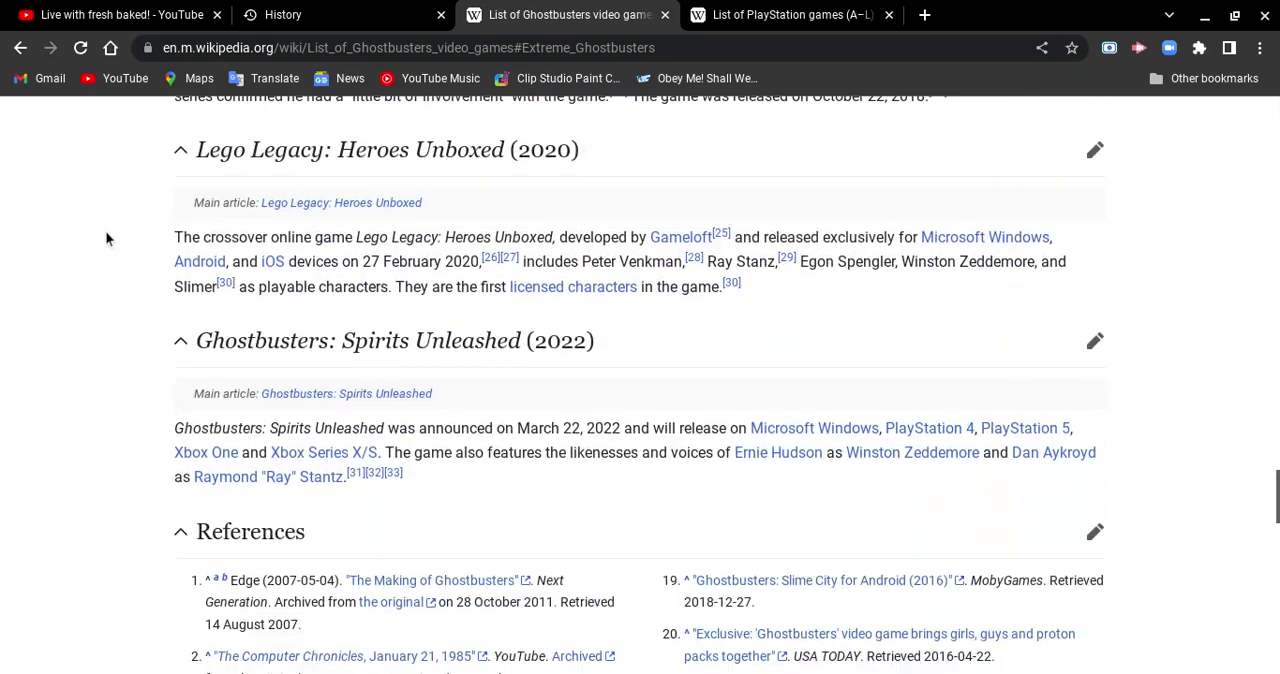
Collapse the References section at the end of the Ghostbusters games list.
{"action": "left_click", "coordinate": [197, 540]}
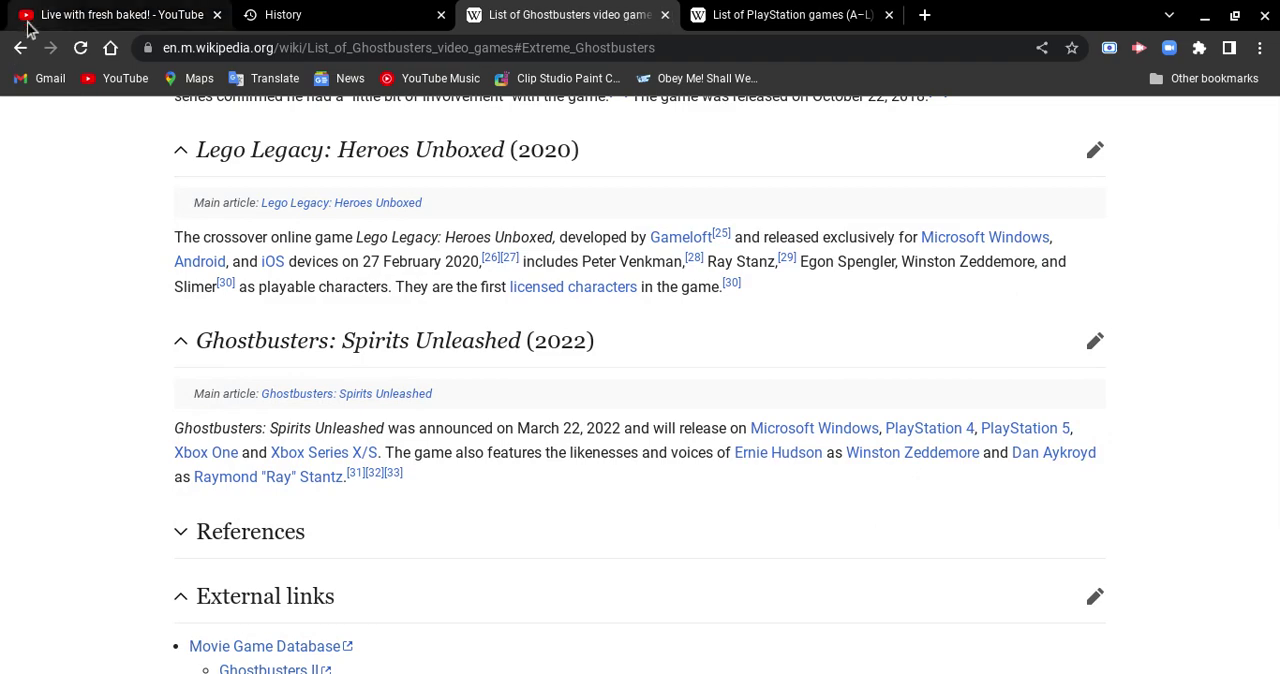
Go back twice to the Extreme Ghostbusters article and close its tab.
{"action": "left_click", "coordinate": [20, 48]}
{"action": "left_click", "coordinate": [20, 48]}
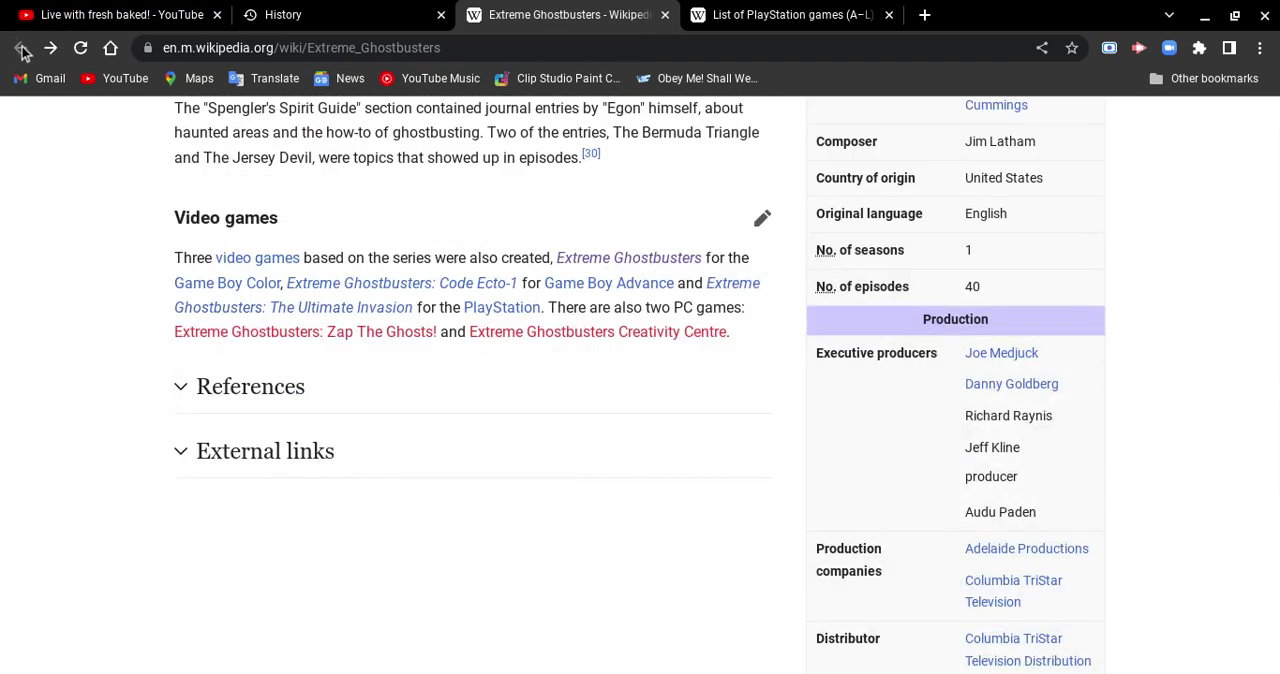
{"action": "left_click", "coordinate": [668, 25]}
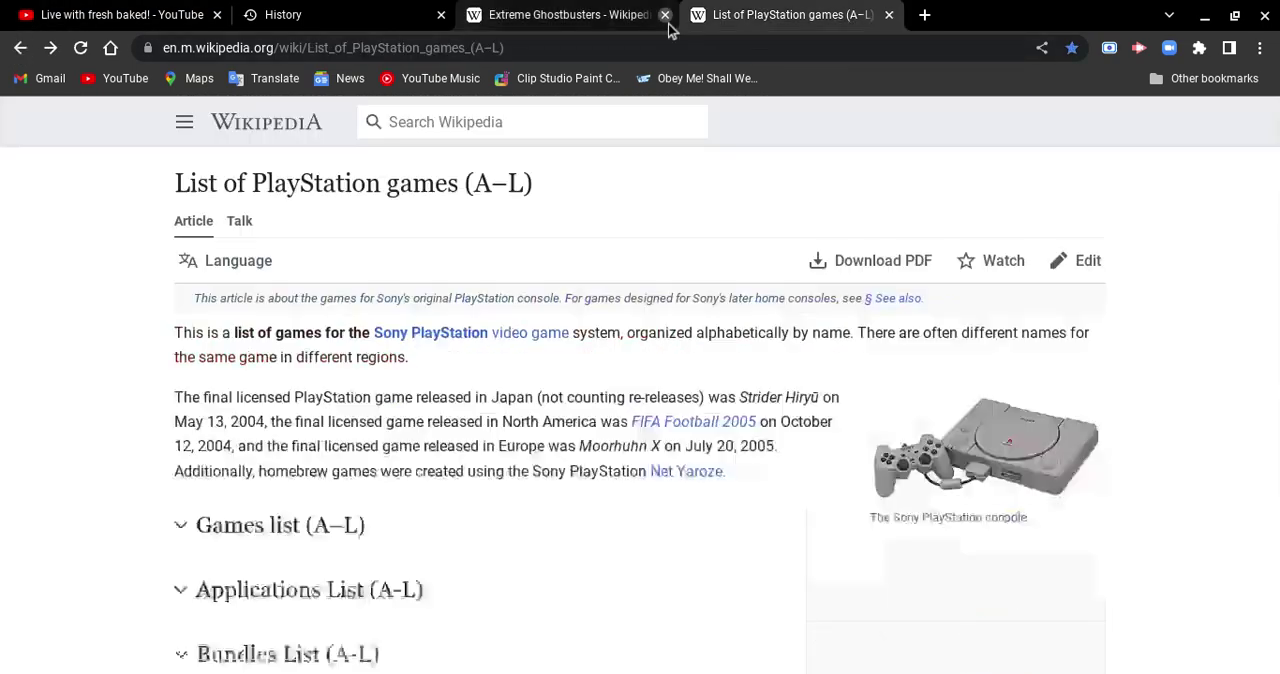